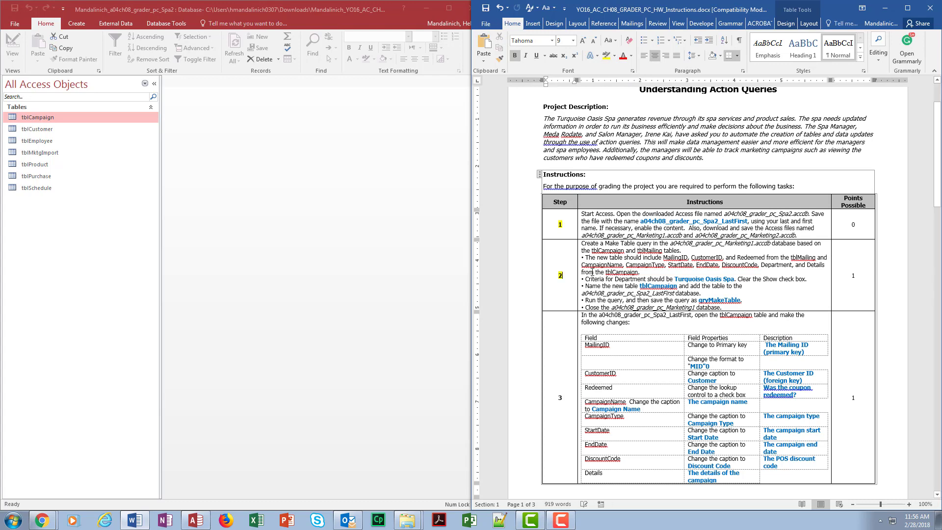
Open the tblCampaign table in Design view with the navigation pane collapsed
scroll(659, 317, down, 3)
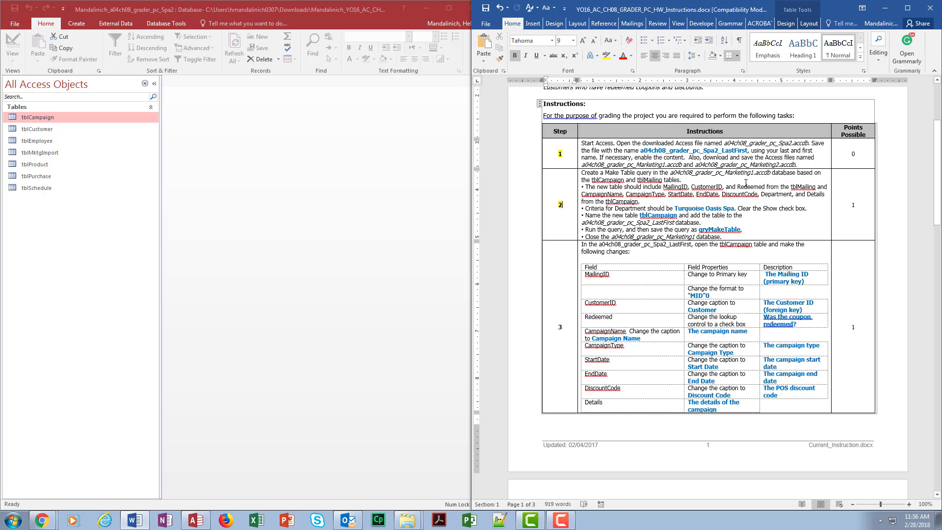
double_click(73, 118)
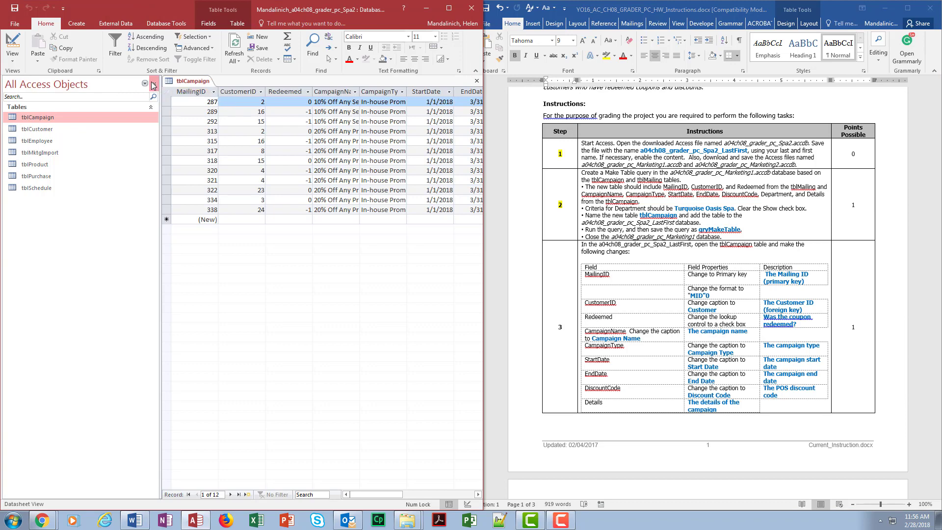
click(154, 84)
click(12, 47)
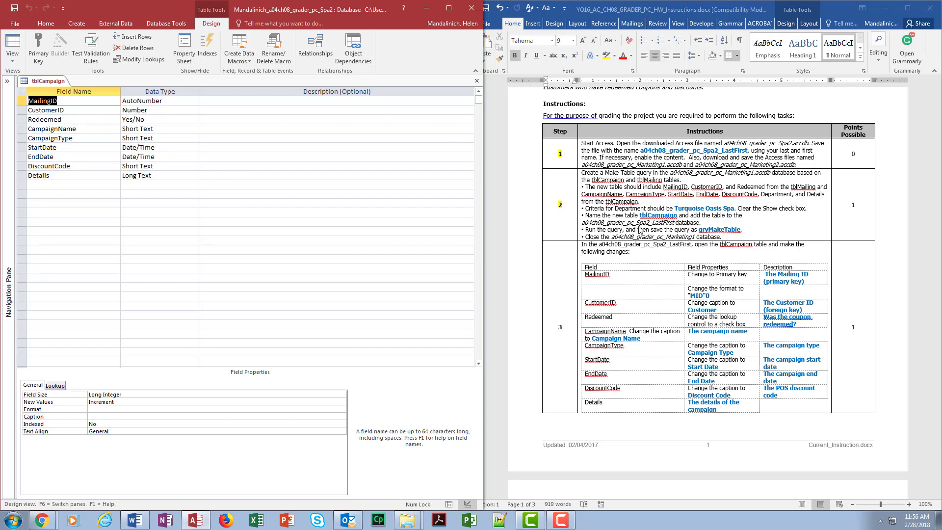
Review the step 3 field changes in the instructions and make MailingID the primary key of tblCampaign
click(725, 332)
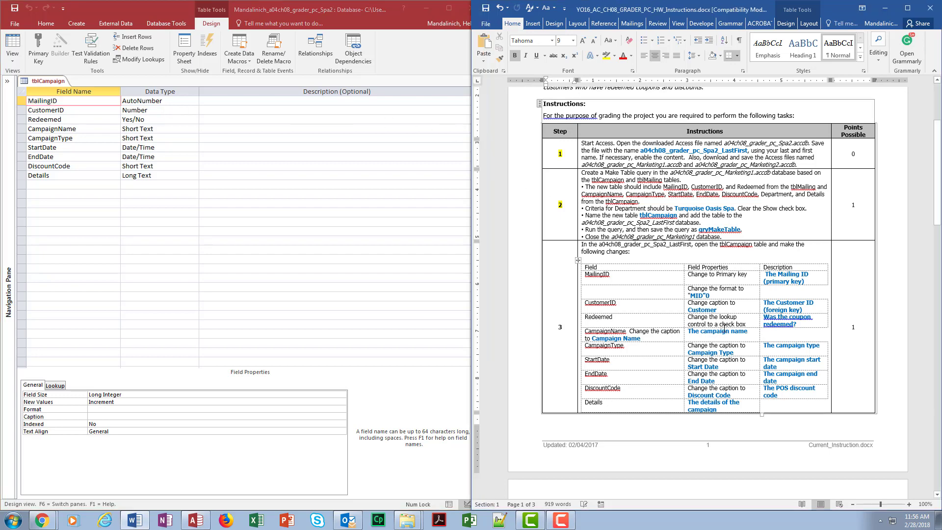
scroll(723, 328, down, 4)
scroll(723, 328, up, 1)
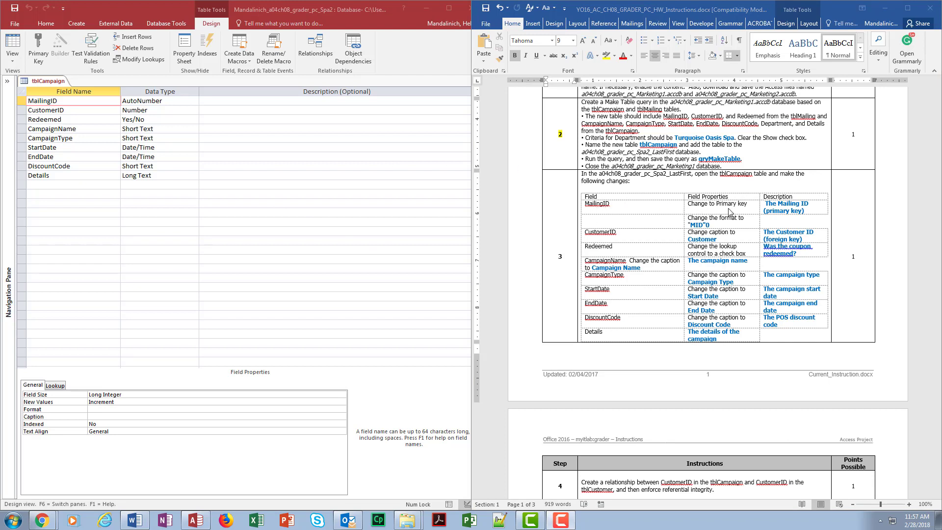
click(23, 100)
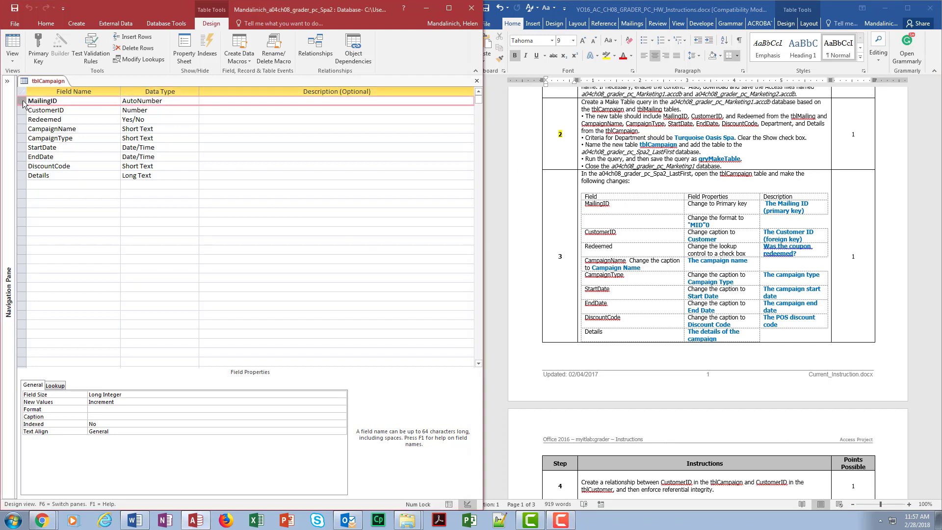
click(38, 48)
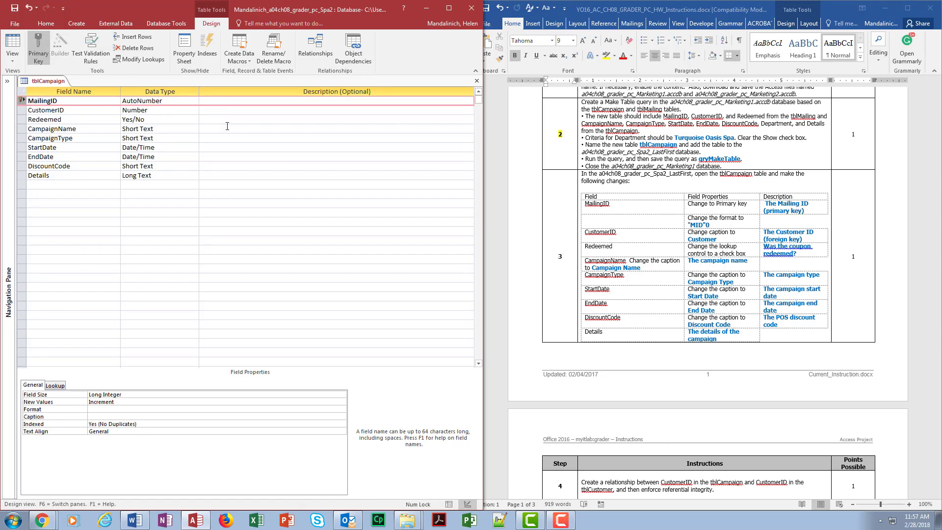
Give MailingID the description "The Mailing ID (primary key)" and set its format to "MID"0
click(312, 101)
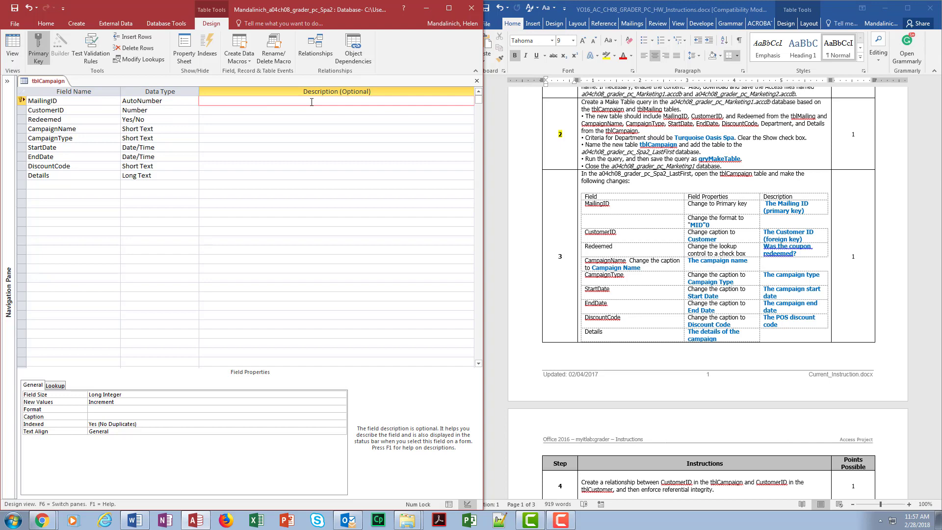
text(The Mailing ID (primary key))
click(130, 408)
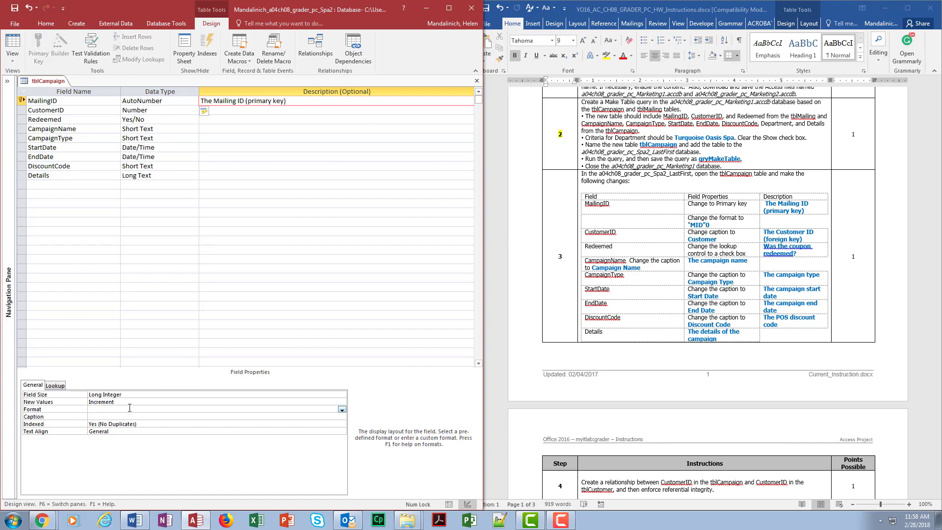
text("MID"0)
Set the CustomerID caption to Customer and its description to "The Customer ID (foreign key)"
click(132, 110)
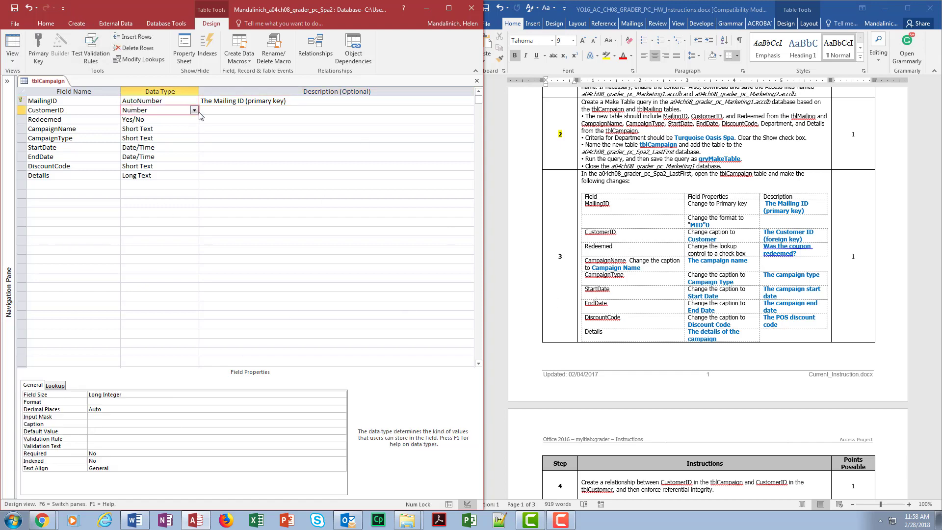
click(98, 424)
text(C)
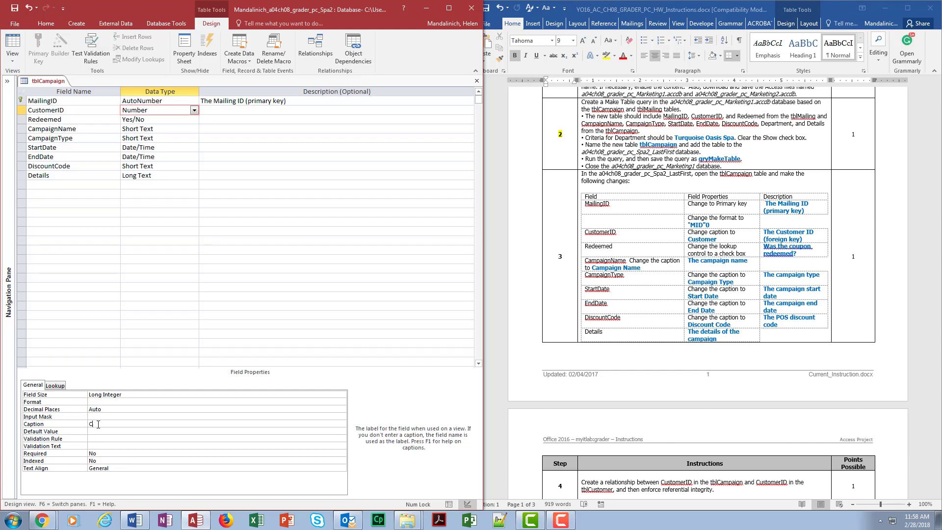
text(ustomer)
click(222, 111)
text(The Custo)
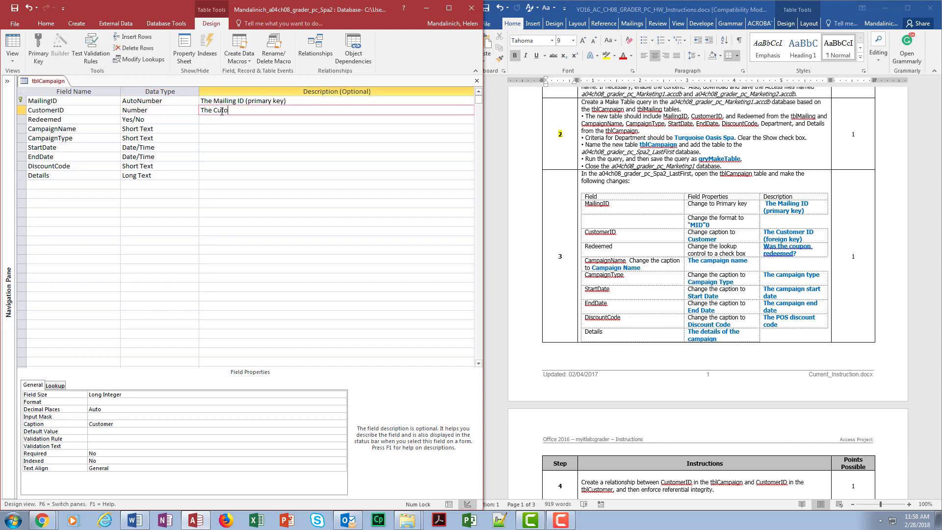
text(mer ID (foreign key))
Change the lookup display control of the Redeemed field to Check Box
click(226, 121)
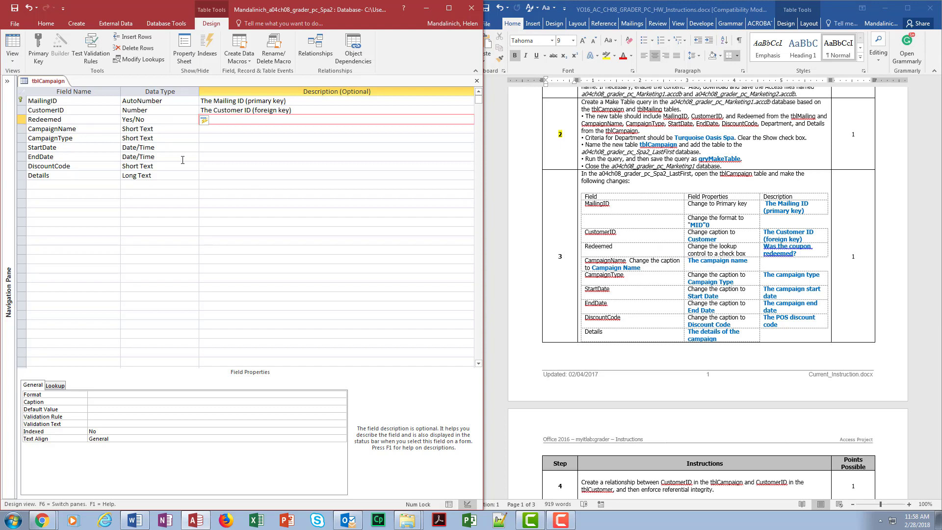
click(169, 119)
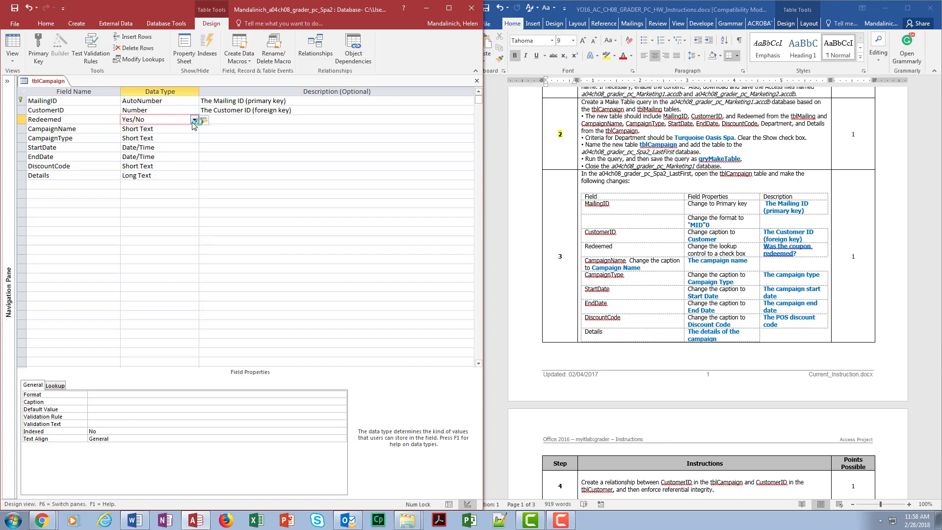
click(58, 384)
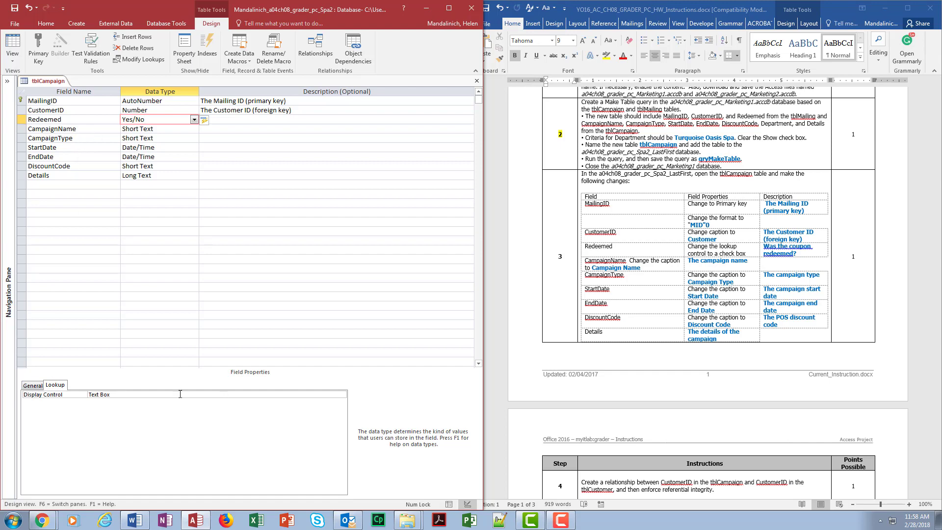
click(160, 395)
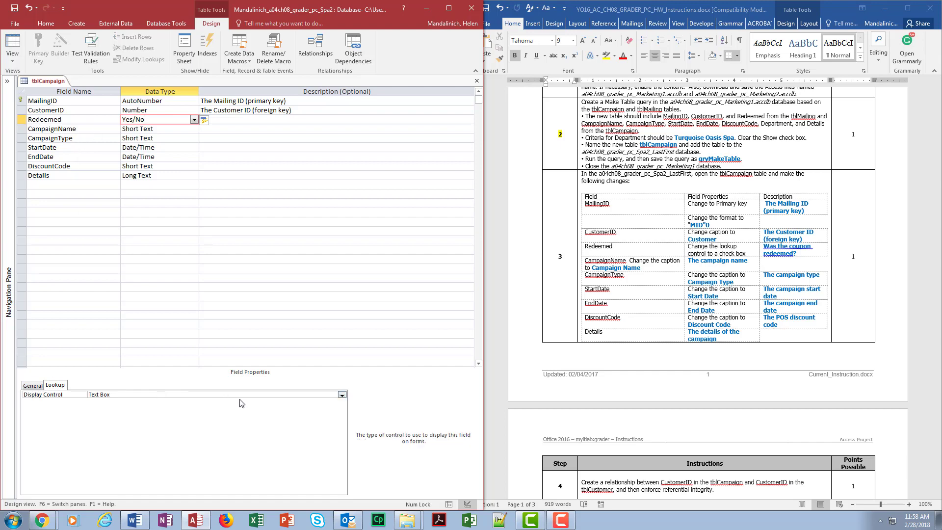
click(342, 396)
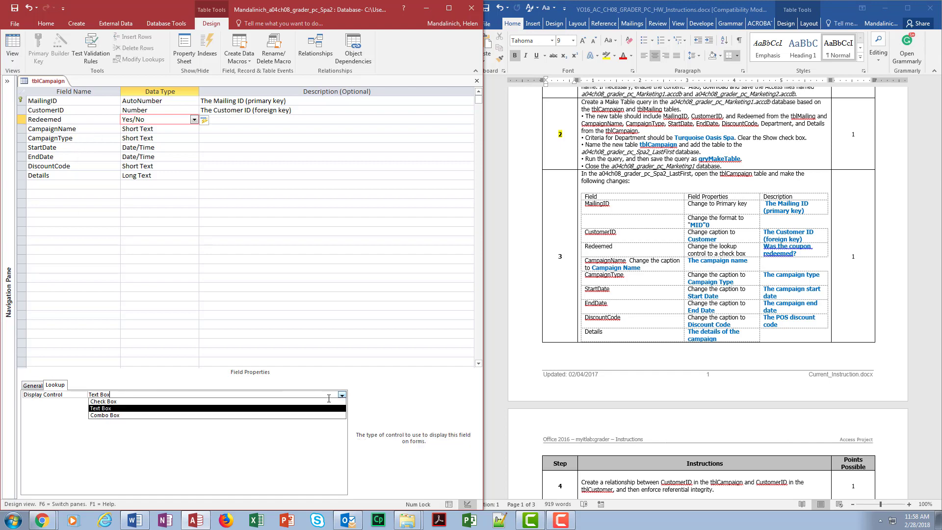
click(234, 402)
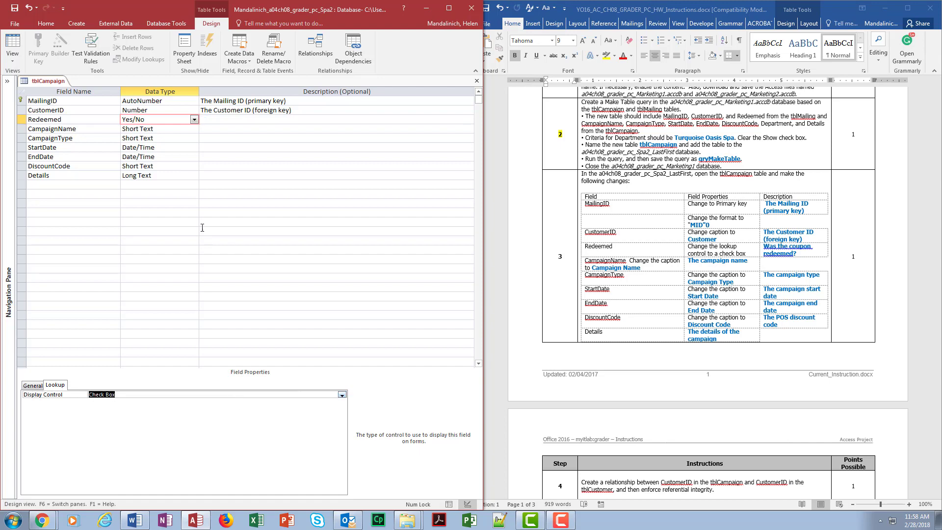
Set the CampaignName caption to "Campaign Name" and its description to "The campaign name"
click(167, 129)
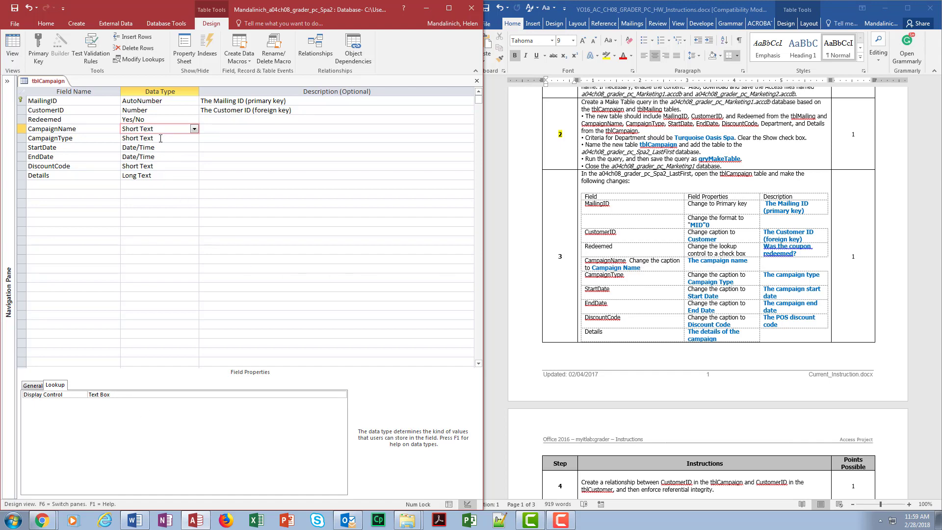
click(42, 386)
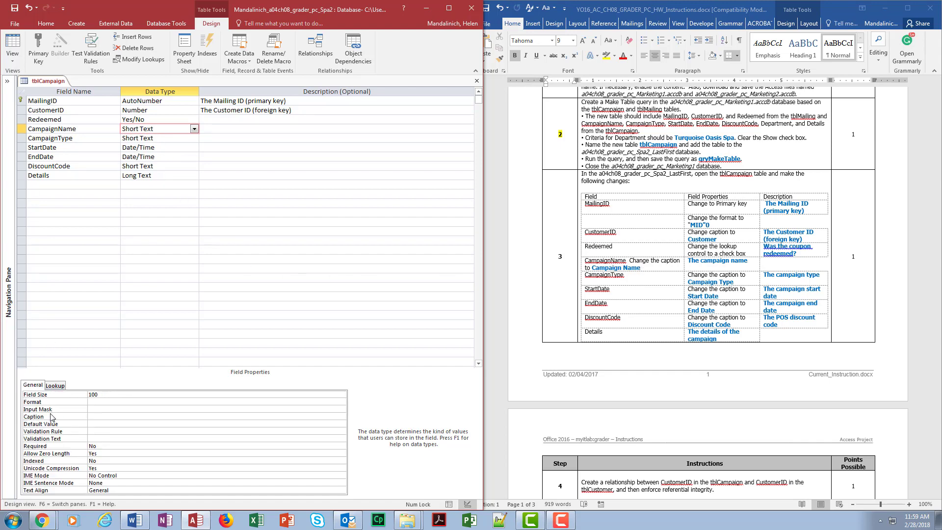
click(106, 416)
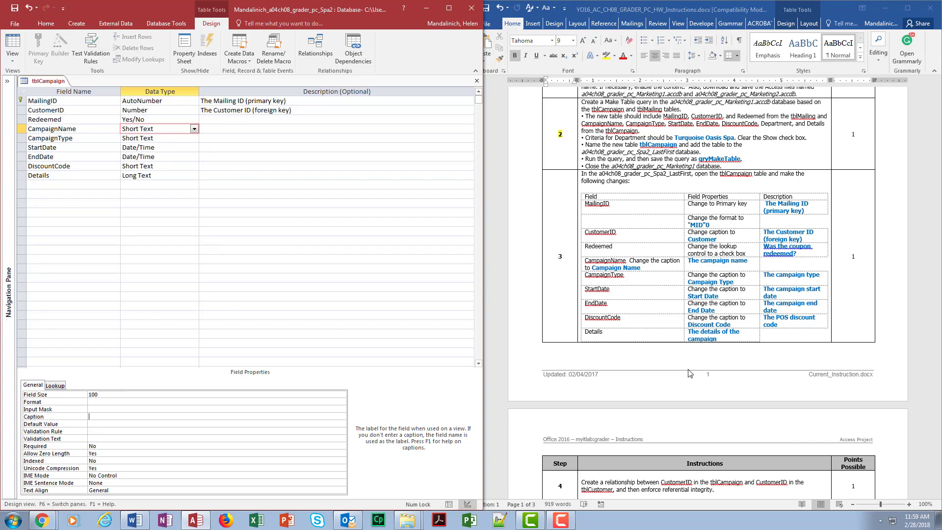
text(Campaign Name)
click(214, 126)
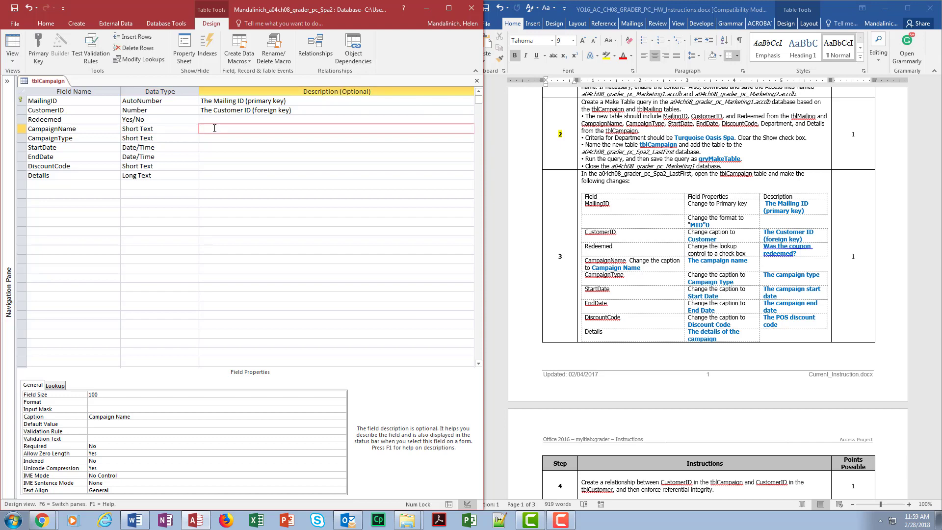
text(The campaign name)
Set the CampaignType caption to "Capaign Type" and its description to "The campaign type"
click(159, 140)
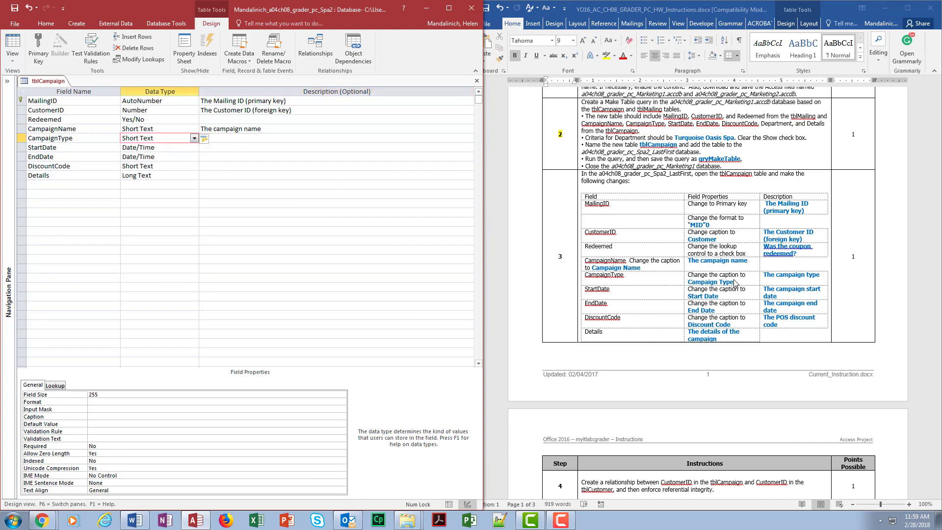
click(264, 142)
text(C)
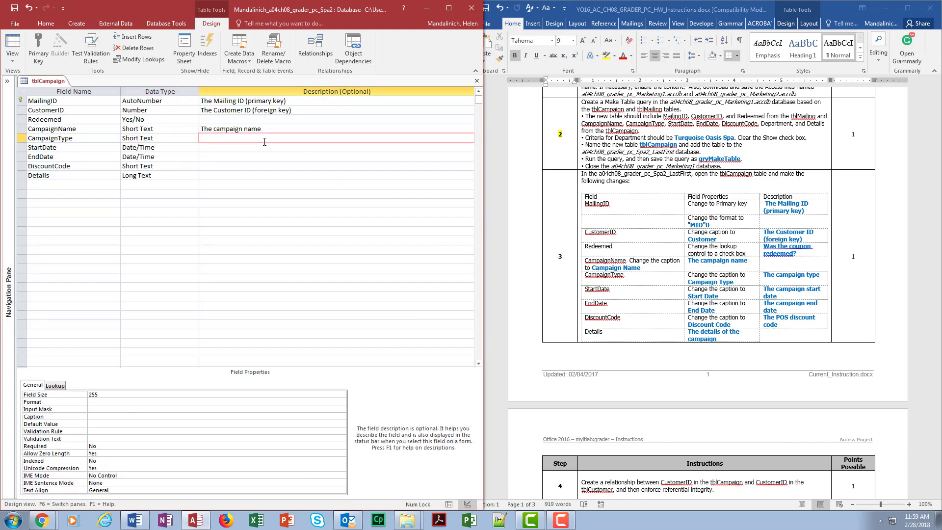
click(90, 416)
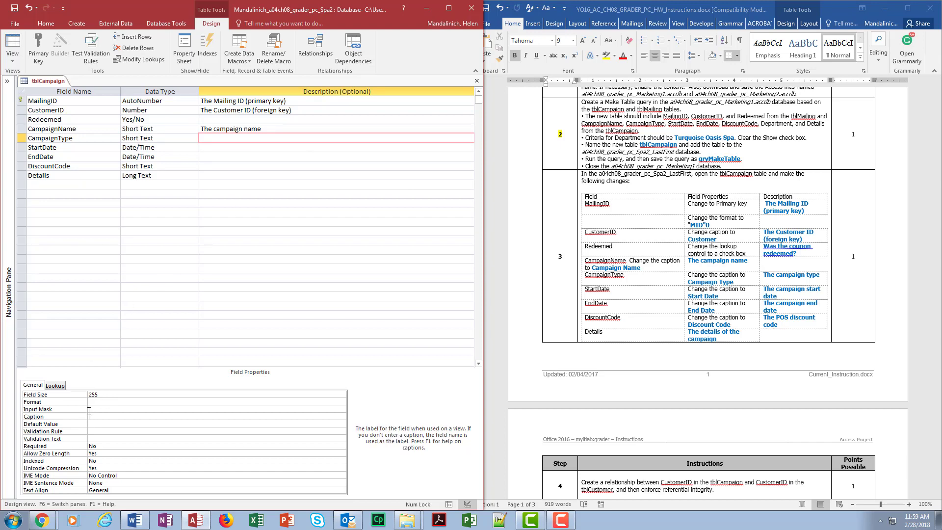
text(Captaig)
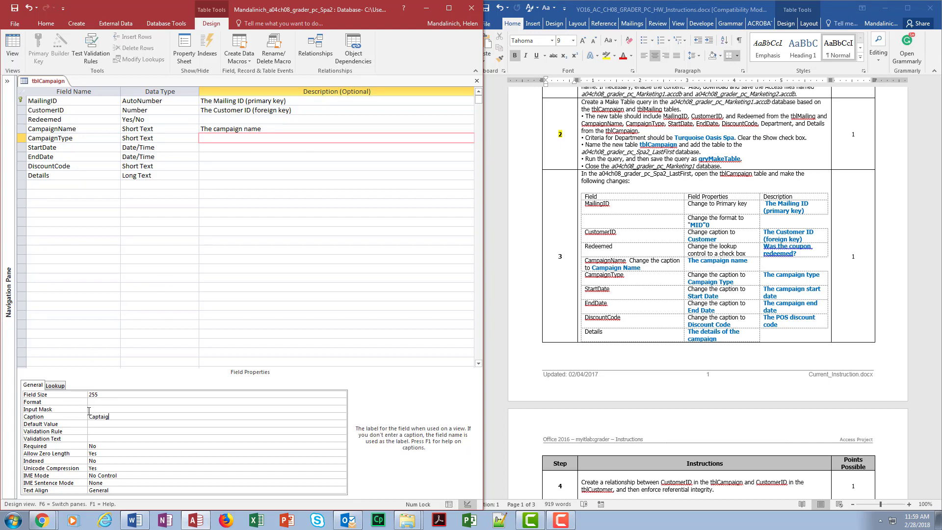
text(n)
key(BackSpace)
key(BackSpace)
key(BackSpace)
key(BackSpace)
key(BackSpace)
key(BackSpace)
text(aign Type)
click(211, 139)
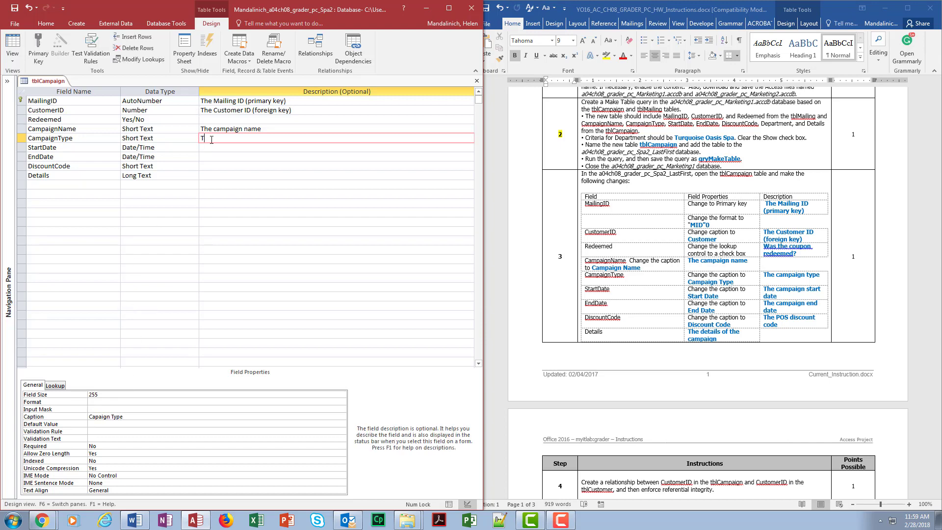
text(The campaign type)
Set the StartDate caption to "Start Date" and its description to "The campaign start date"
key(Down)
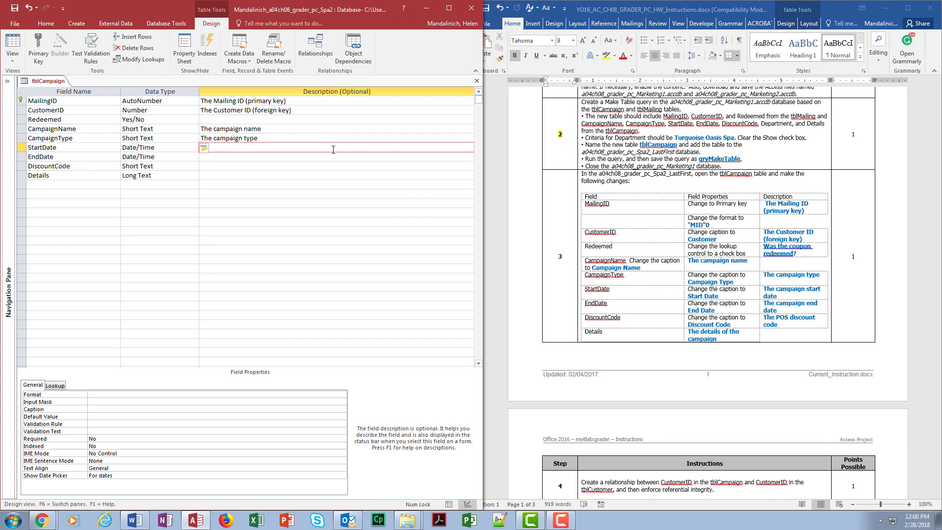
click(96, 408)
text(Start)
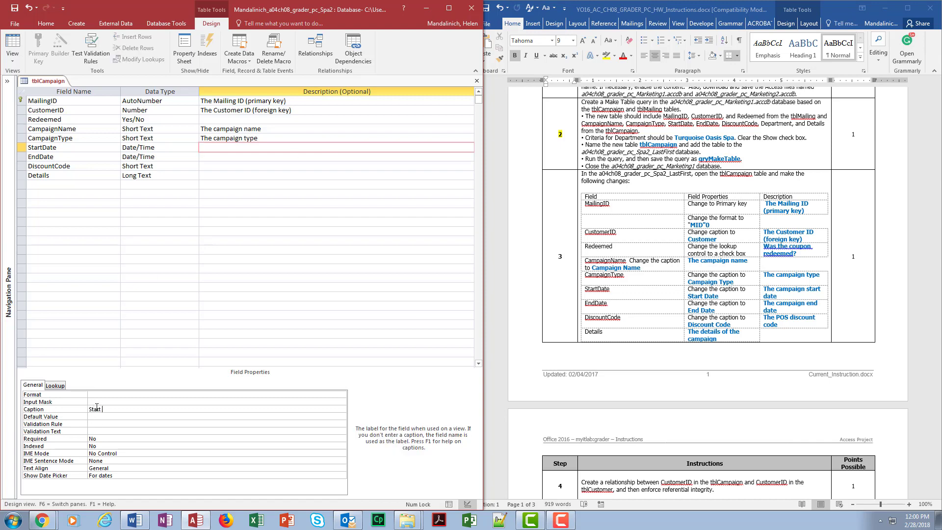
text( DateT)
key(BackSpace)
key(BackSpace)
click(233, 150)
text(t)
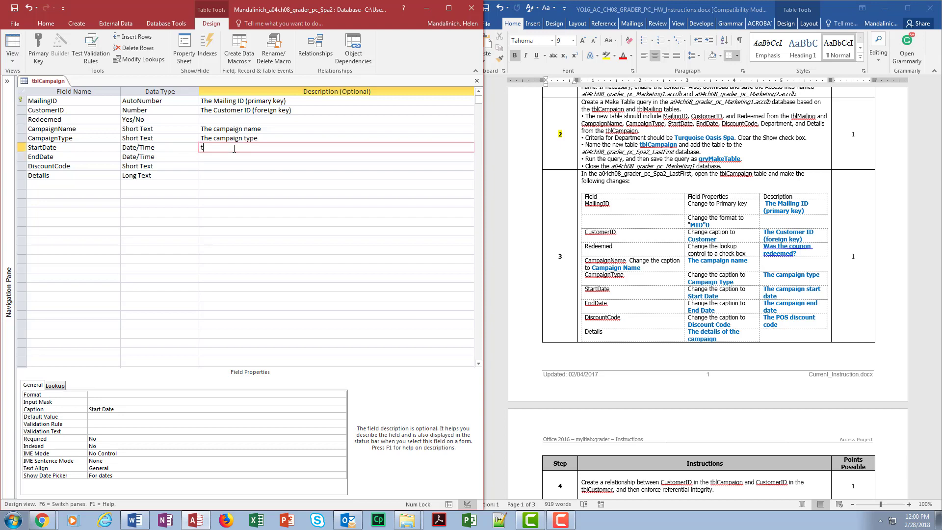
text(he cam)
text(paig)
text(ign )
text(start date)
Give EndDate the description "The campaign end date" and the caption "End Date"
click(233, 157)
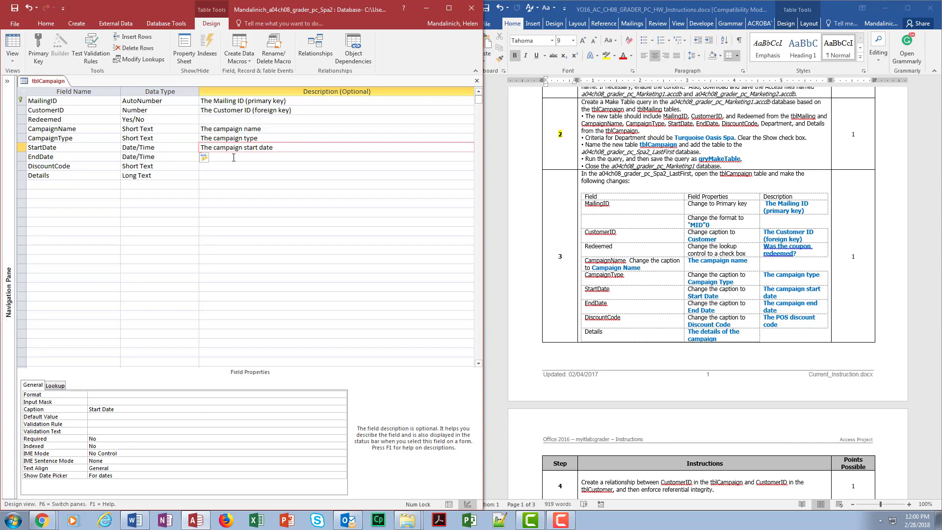
text(The c)
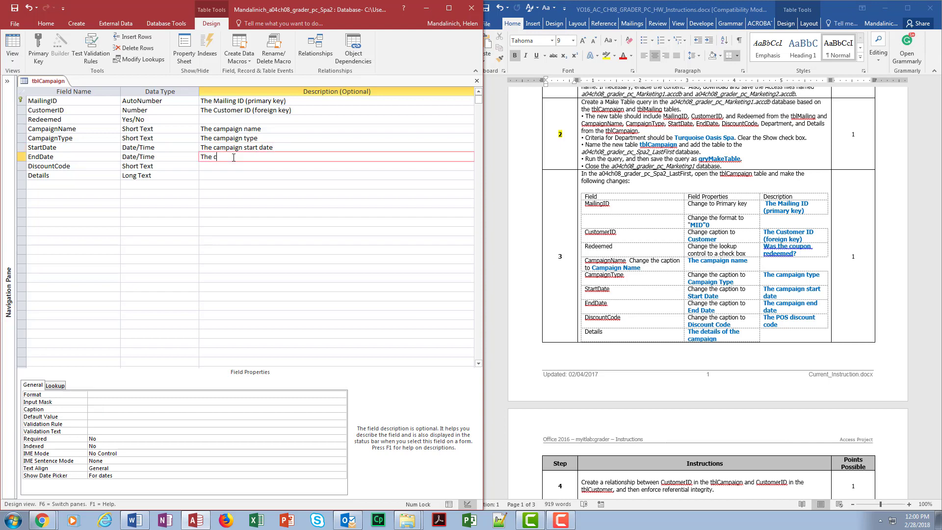
text(ampaign end date)
click(116, 406)
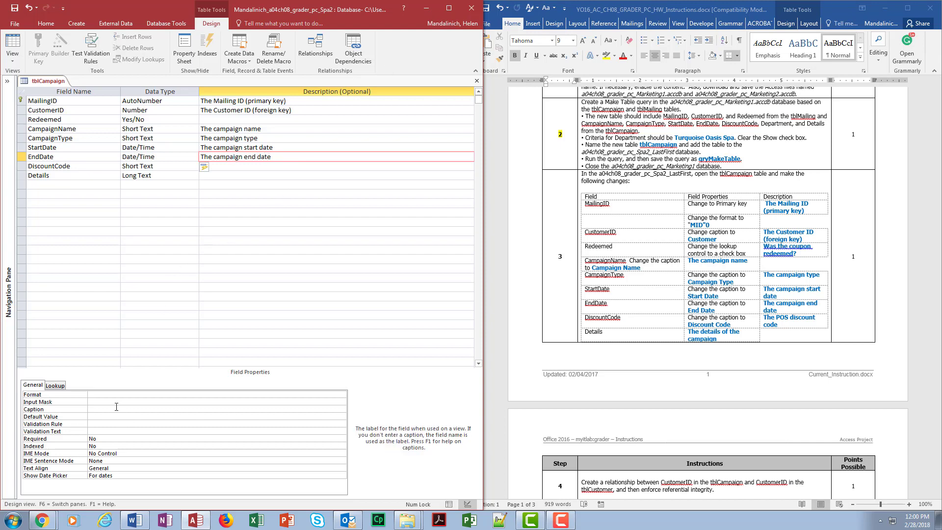
text(Ed)
Give DiscountCode the description "The POS discount code" and the caption "Discount Code"
click(227, 167)
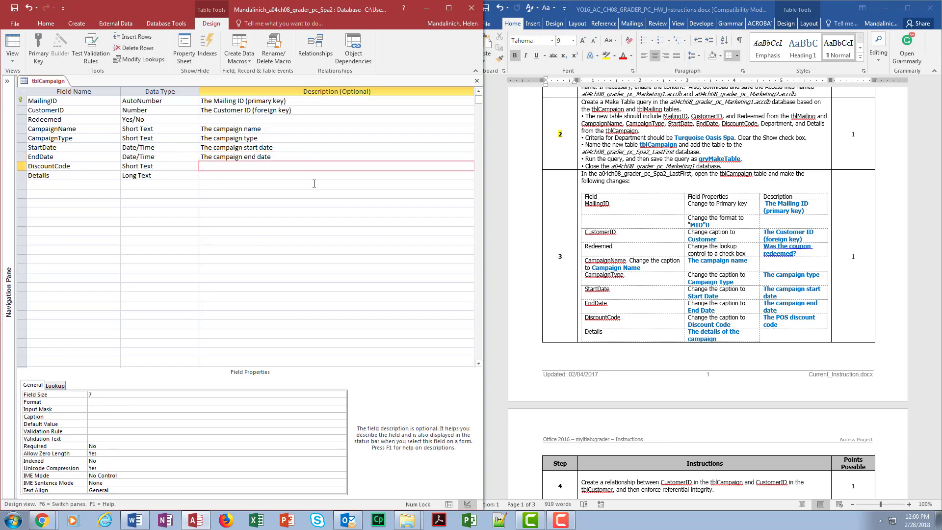
text(The POS discount code)
click(100, 418)
text(D)
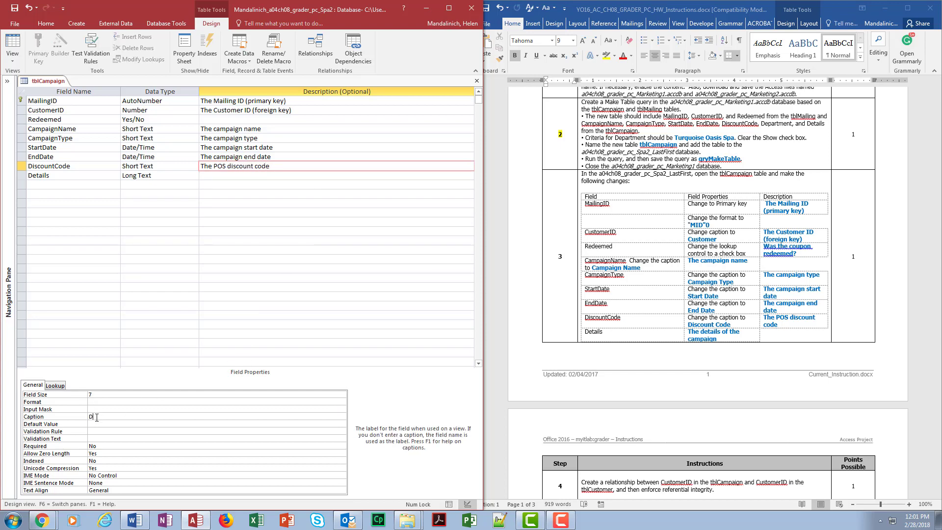
text(iscount Code)
Enter "The details of the campaign" as the description of the Details field
click(210, 177)
text(Th)
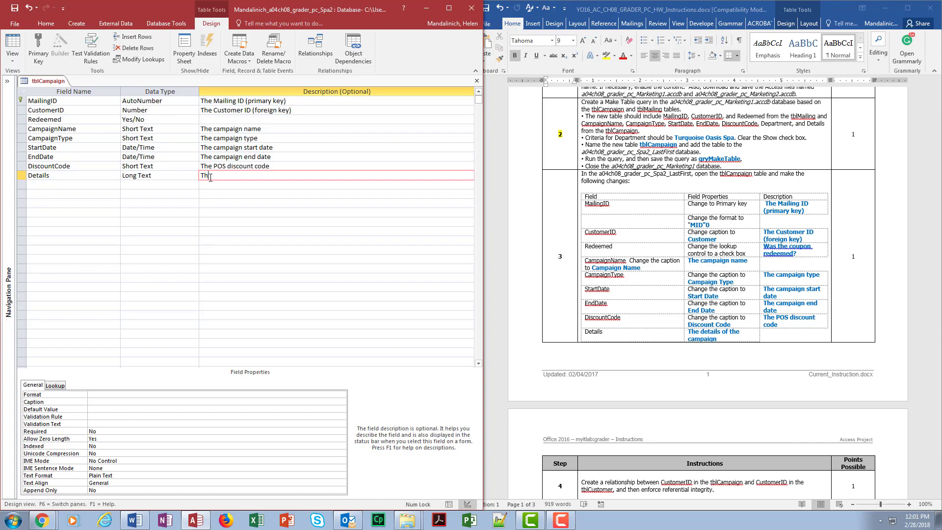
text(e deatils)
text(s of the camp)
text(aign)
Save the tblCampaign design and display the table in Datasheet view
click(675, 375)
scroll(675, 375, down, 5)
click(13, 10)
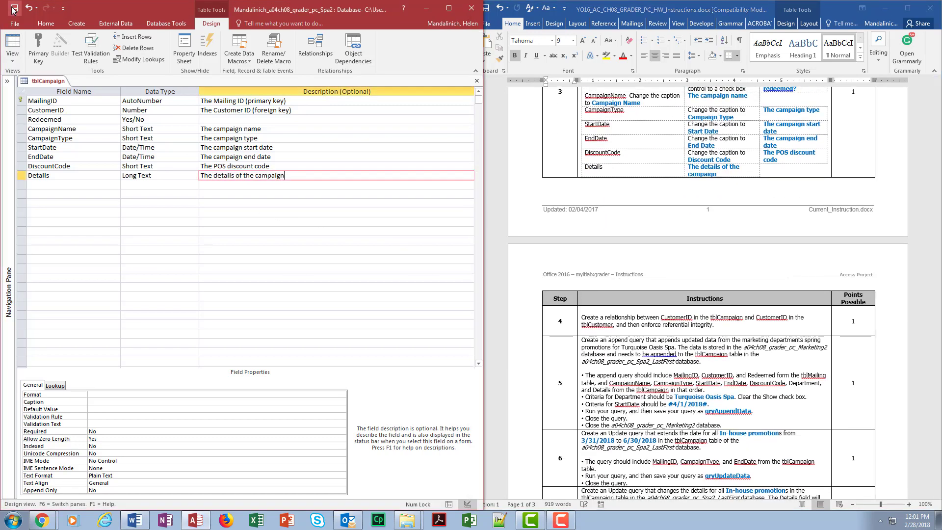
click(14, 10)
click(13, 48)
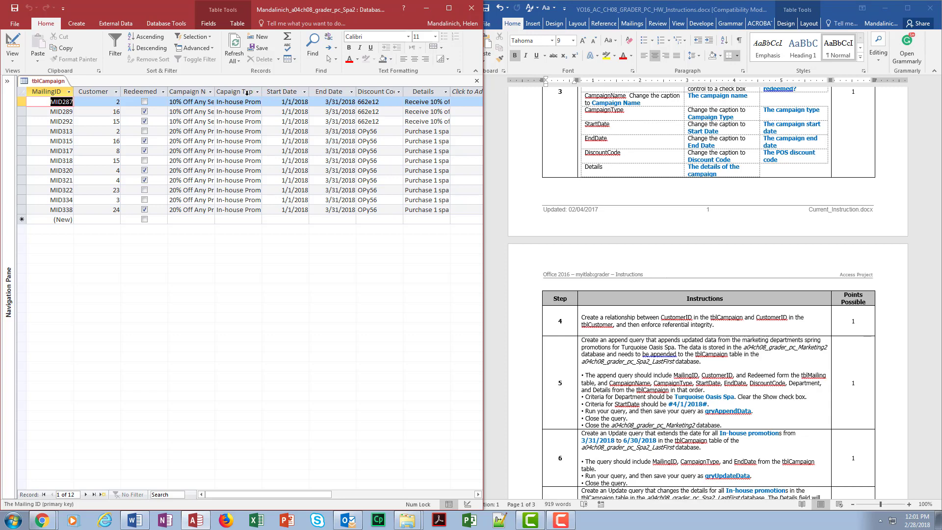
Correct the CampaignType caption to "Campaign Type" in Design view, save the table and return to Datasheet view
click(9, 49)
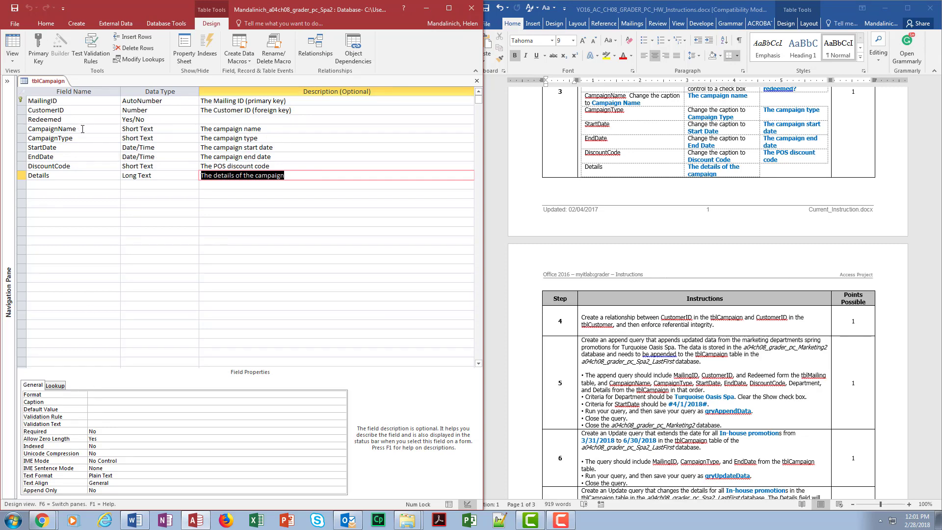
click(79, 128)
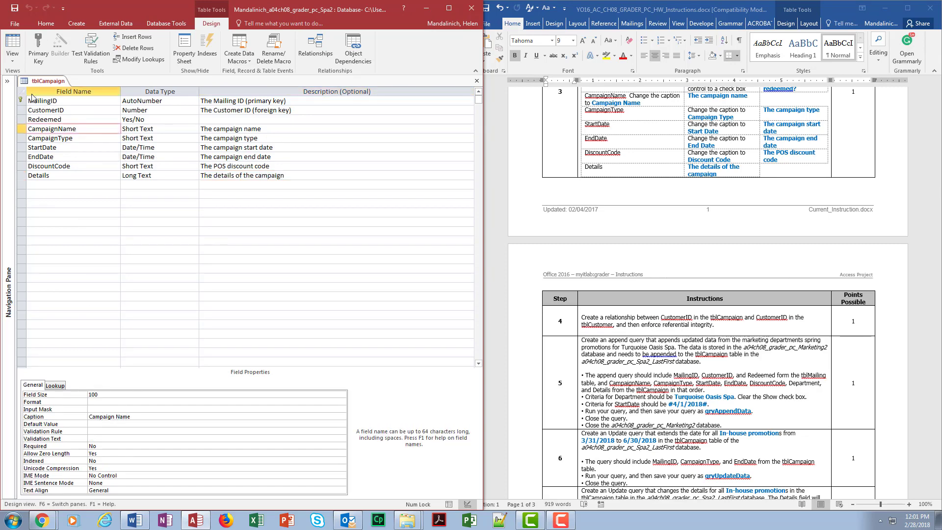
click(81, 137)
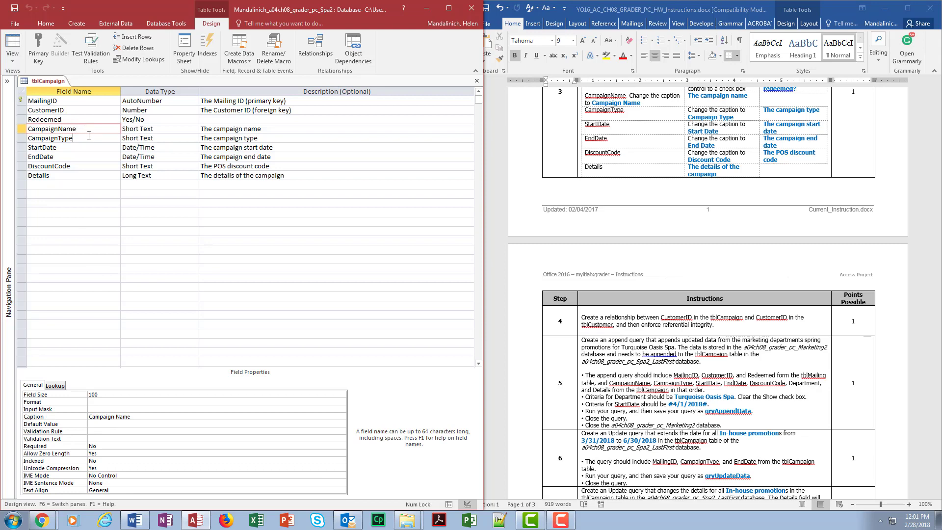
click(96, 417)
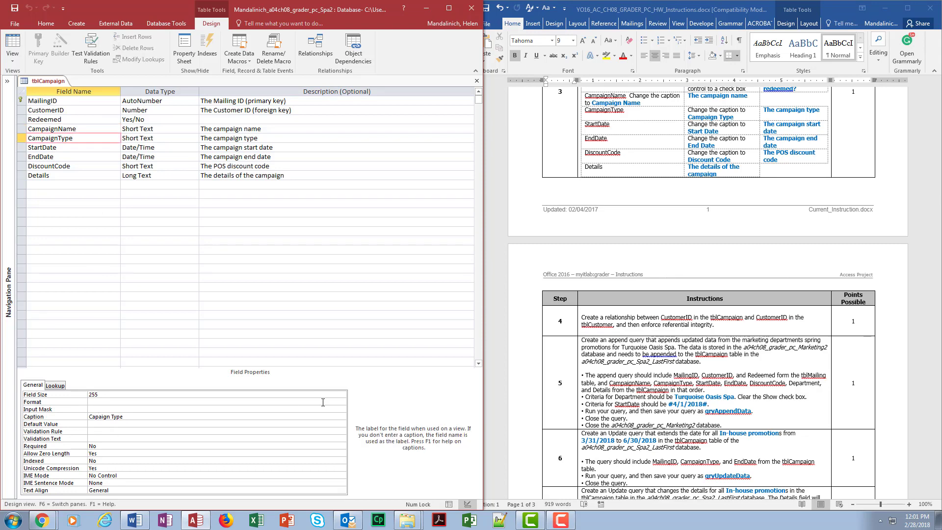
text(m)
click(13, 47)
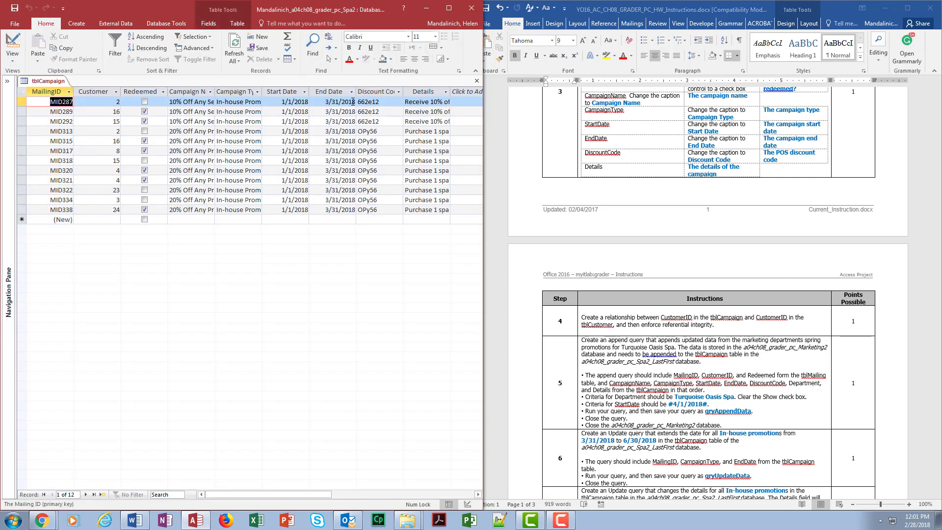
Fit the widths of the Discount Code, Campaign Type and Campaign Name columns to their contents
double_click(404, 93)
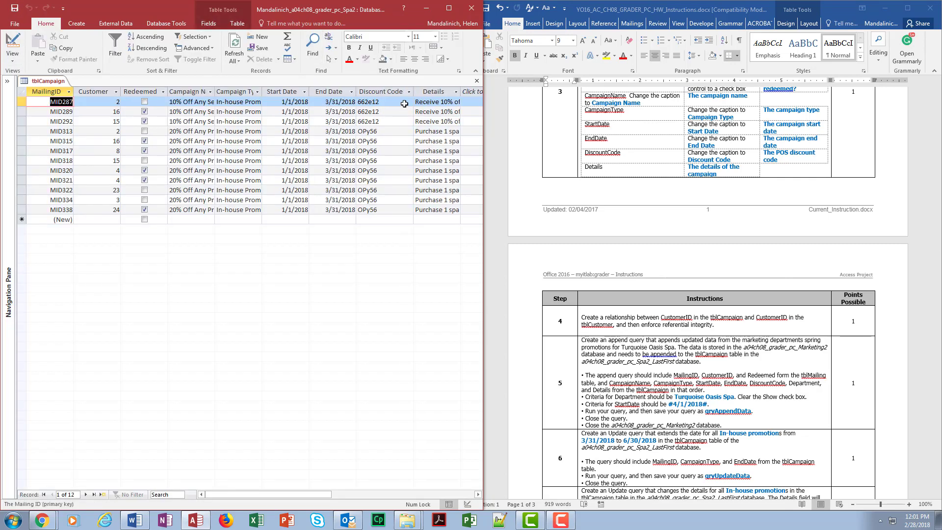
double_click(262, 92)
double_click(214, 92)
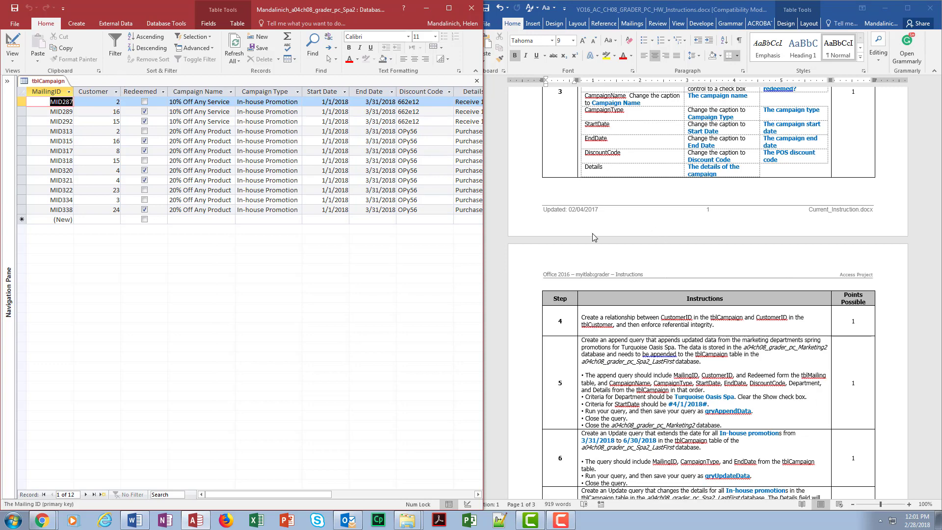
Switch to the Word instructions, highlight step number 3 in yellow and go to step 4
click(567, 156)
scroll(567, 156, up, 2)
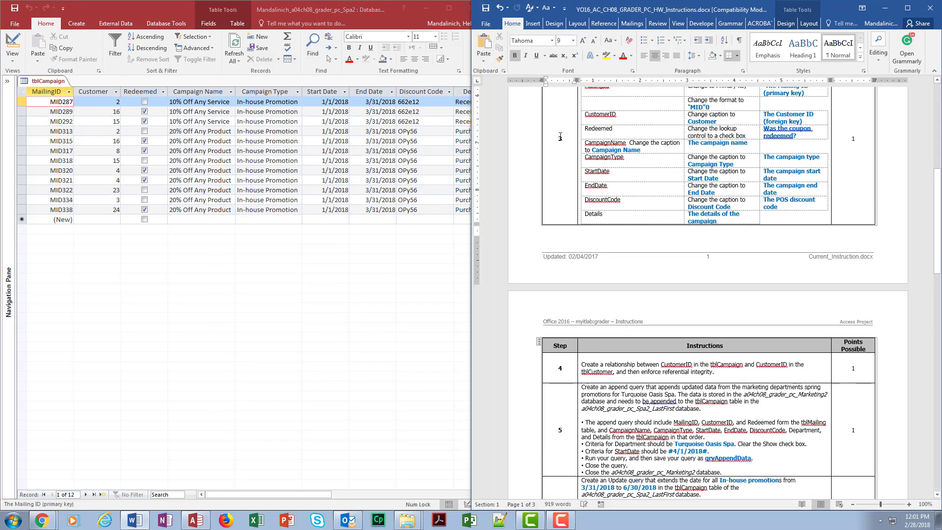
double_click(560, 138)
scroll(614, 275, down, 4)
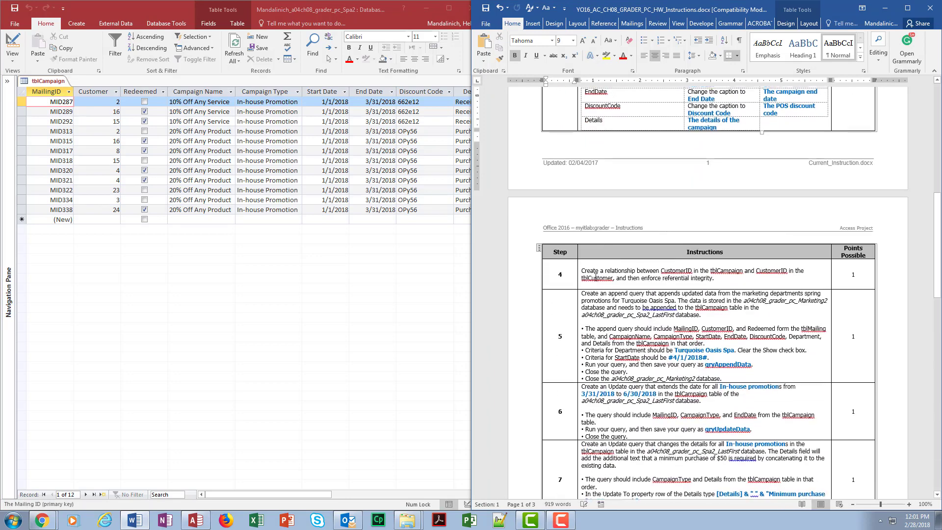
click(615, 274)
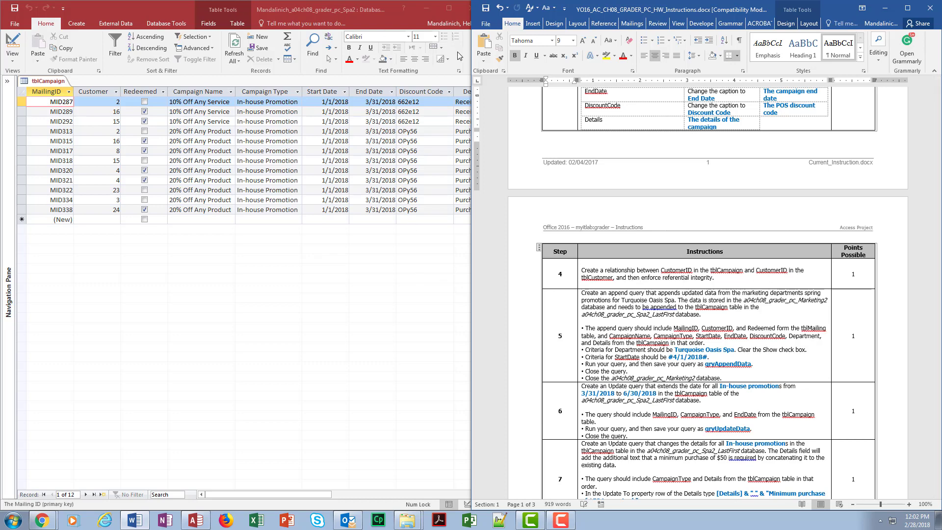
Switch back to Access, close the tblCampaign table and open the database's Relationships window
click(434, 80)
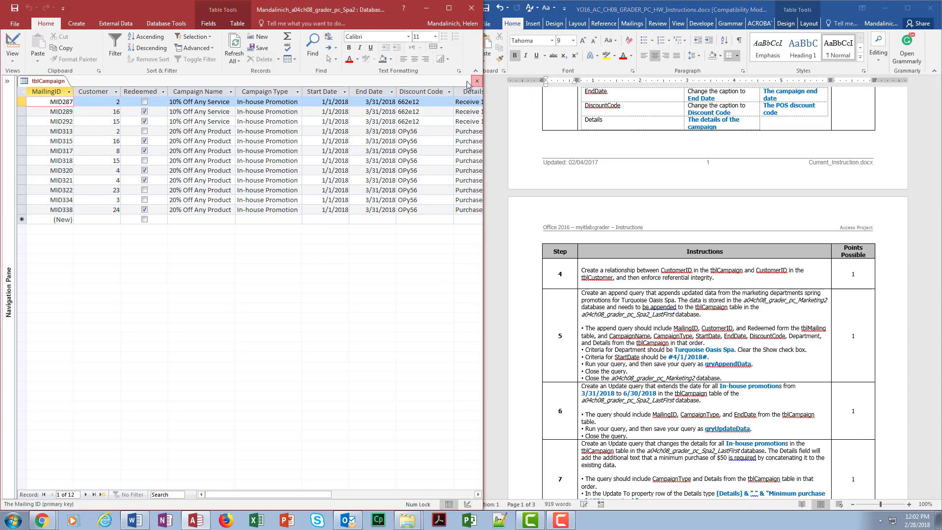
click(477, 81)
click(434, 287)
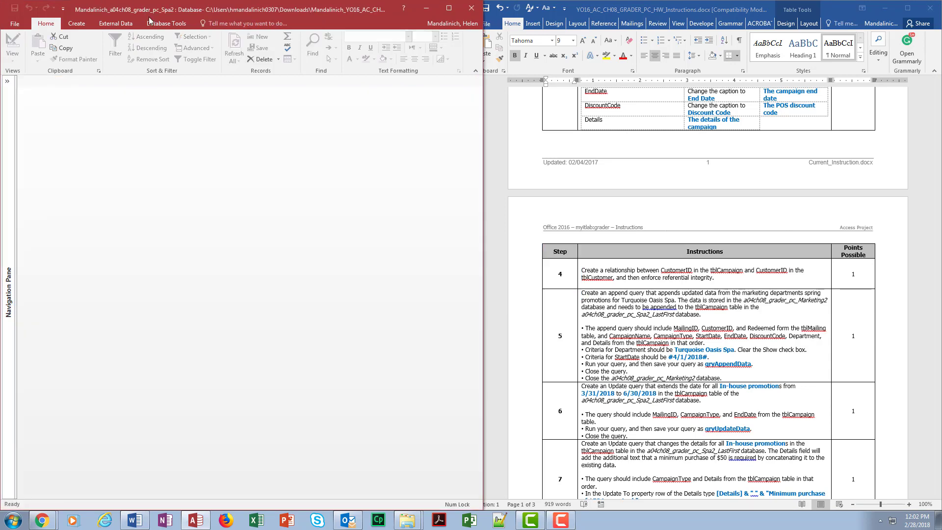
click(166, 23)
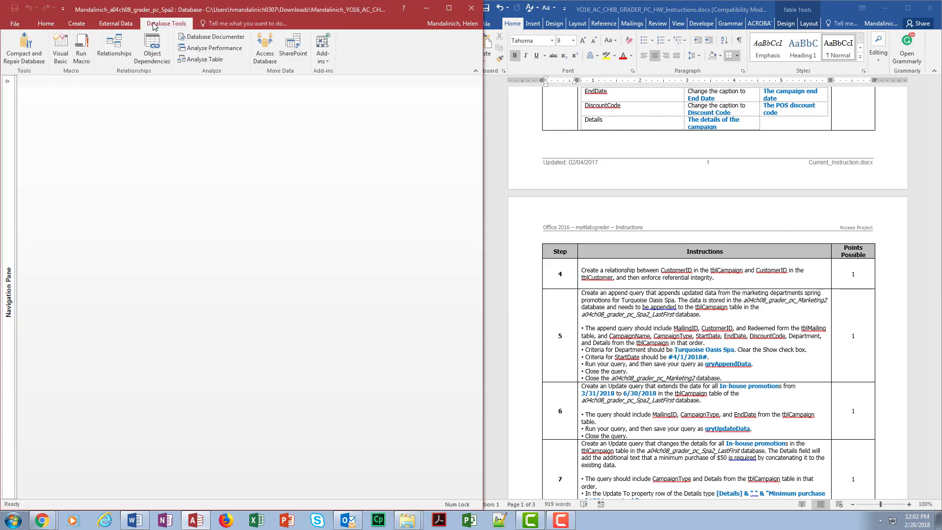
click(123, 44)
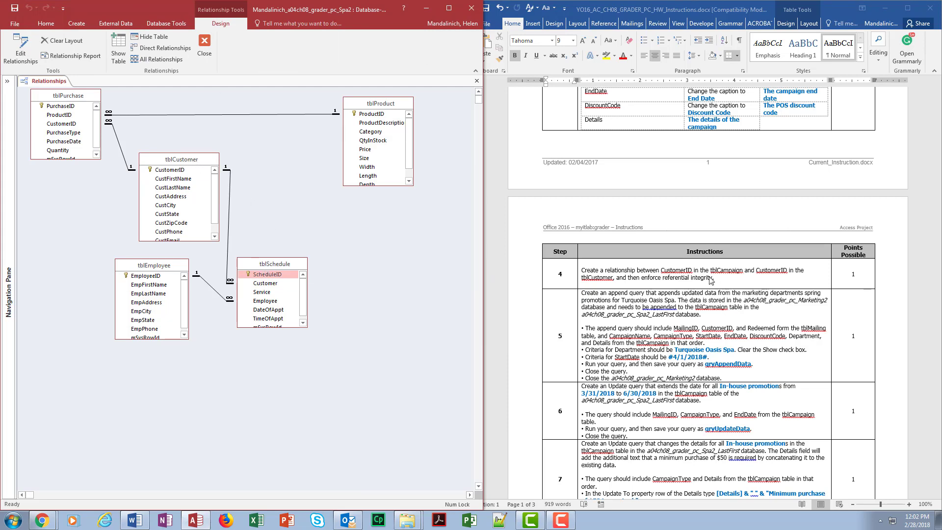
Add the tblCampaign table to the relationships layout and position it below tblProduct
click(668, 319)
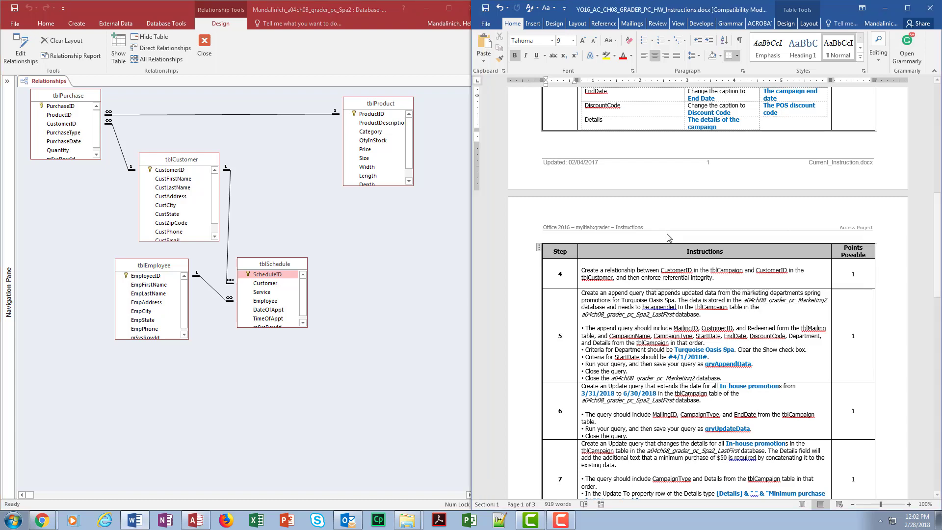
scroll(697, 245, up, 5)
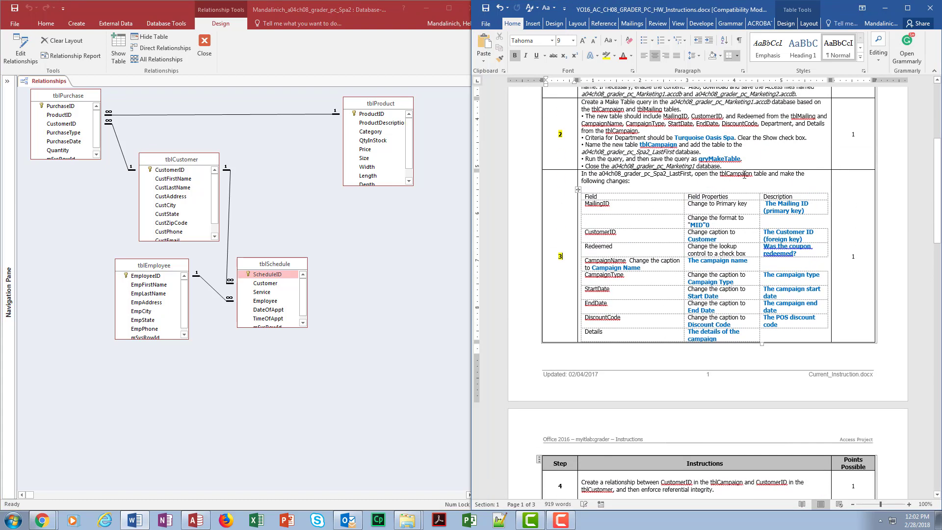
scroll(641, 410, down, 5)
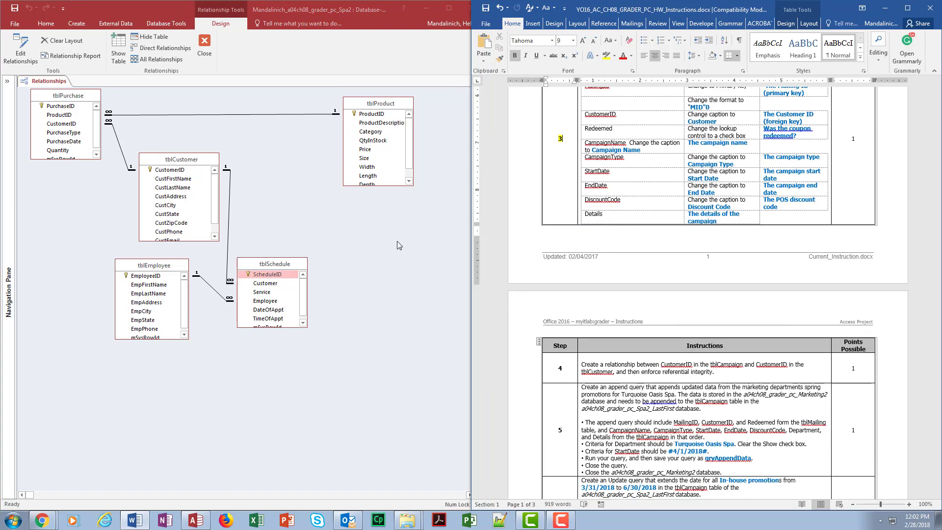
click(123, 44)
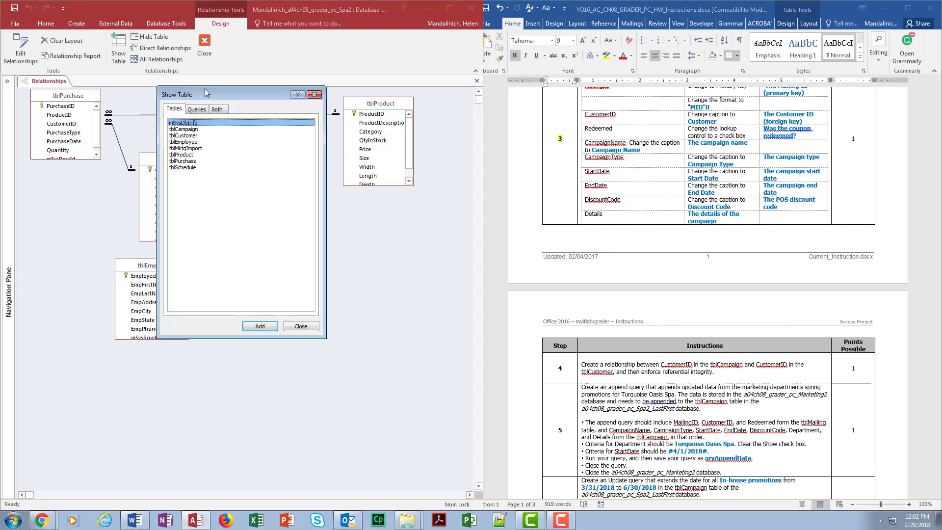
drag(216, 93, 325, 98)
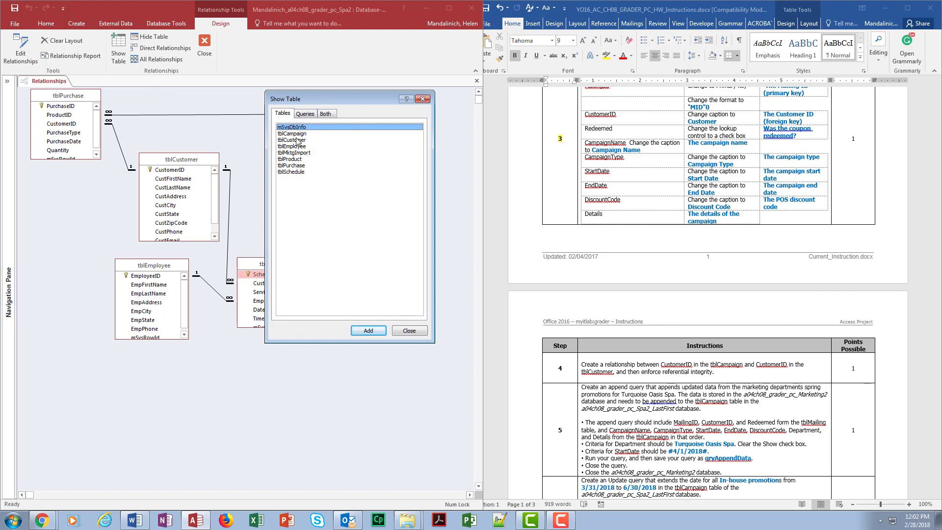
click(301, 134)
click(374, 329)
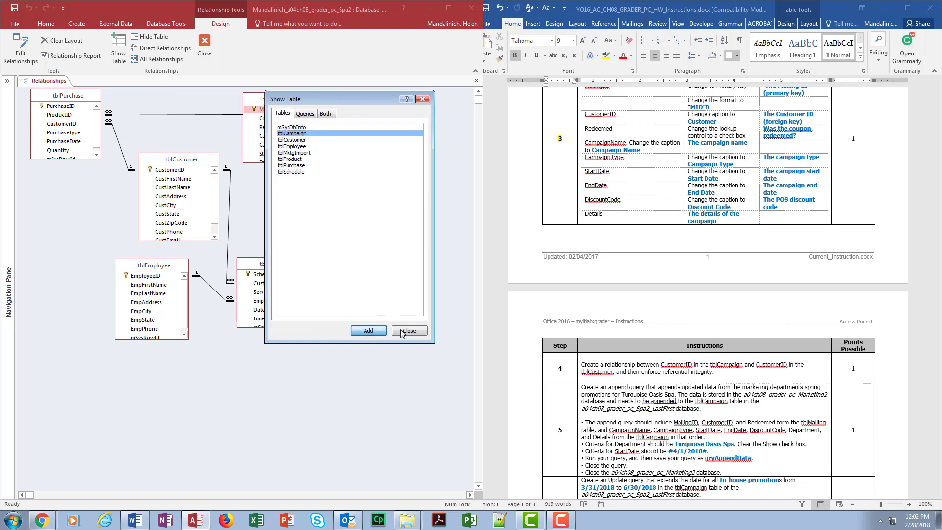
click(410, 331)
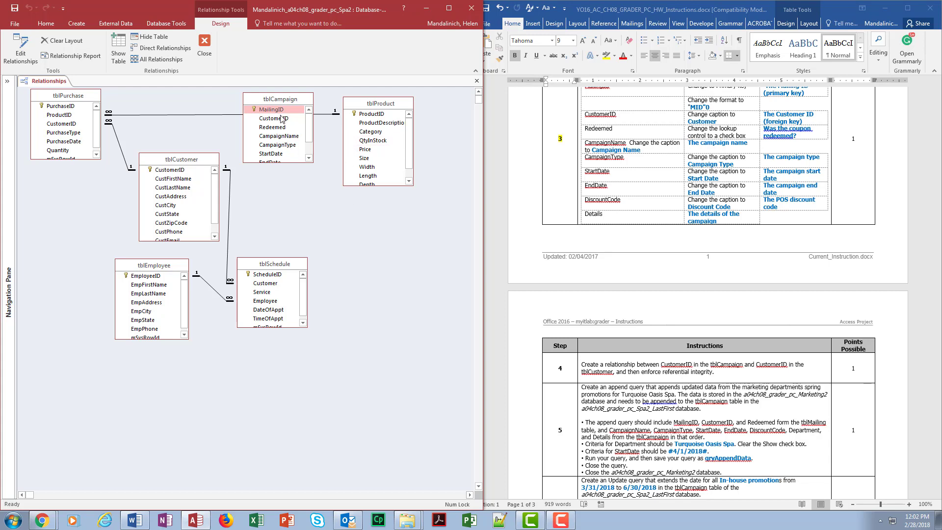
drag(278, 98, 376, 236)
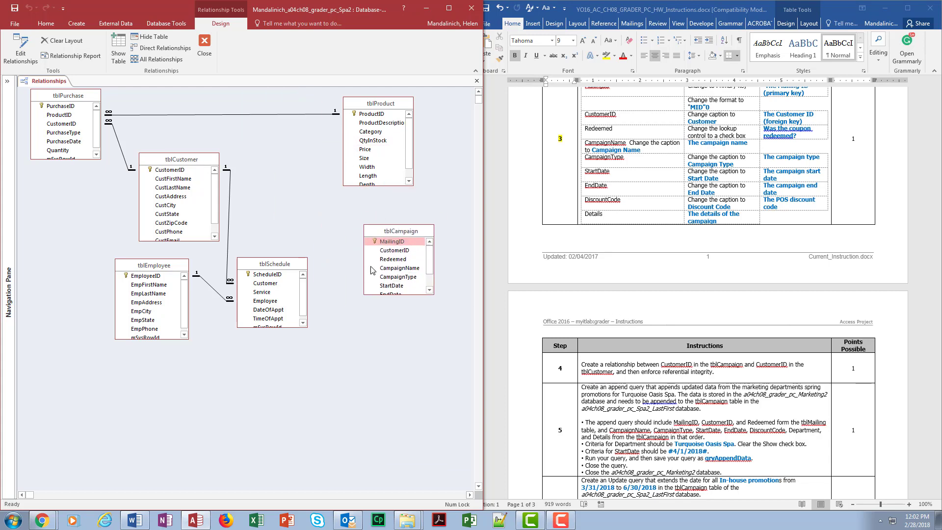
Relate CustomerID in tblCustomer to CustomerID in tblCampaign with referential integrity enforced, and close the Relationships window
click(746, 329)
scroll(745, 329, down, 5)
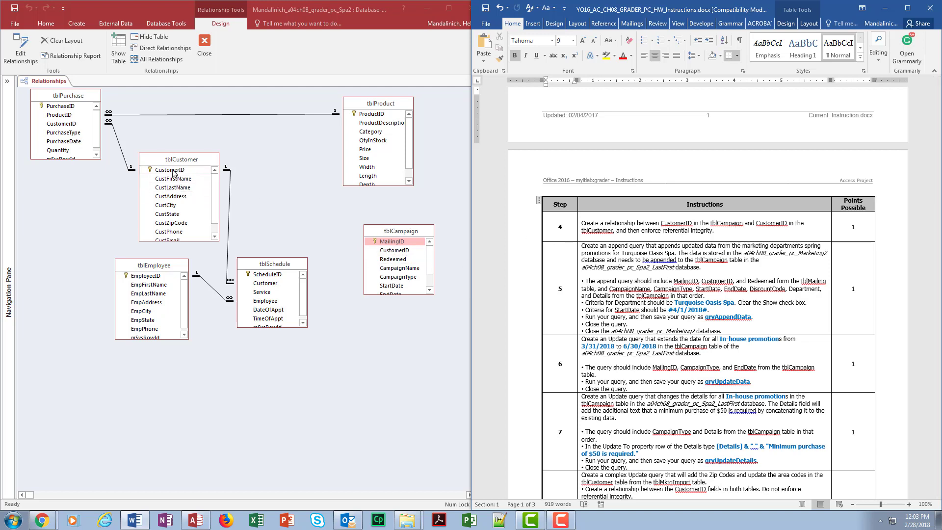
drag(173, 173, 389, 251)
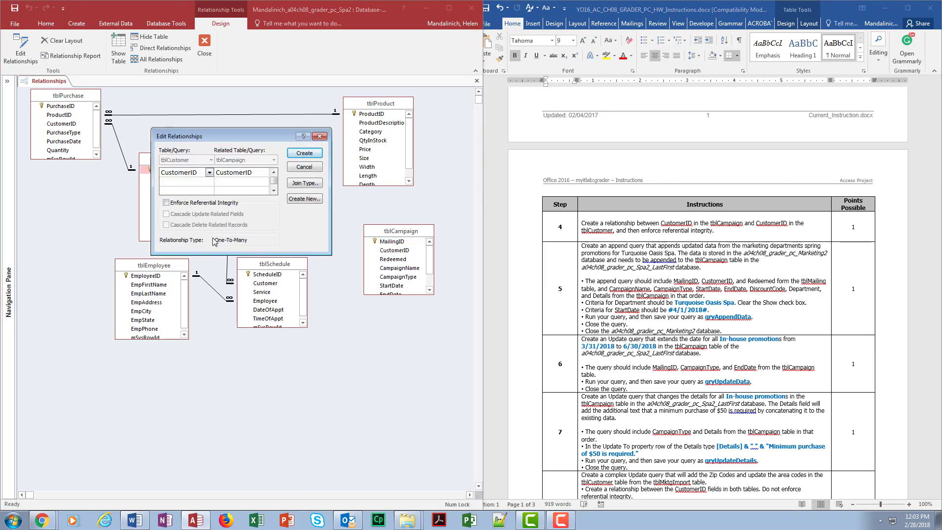
drag(206, 137, 238, 229)
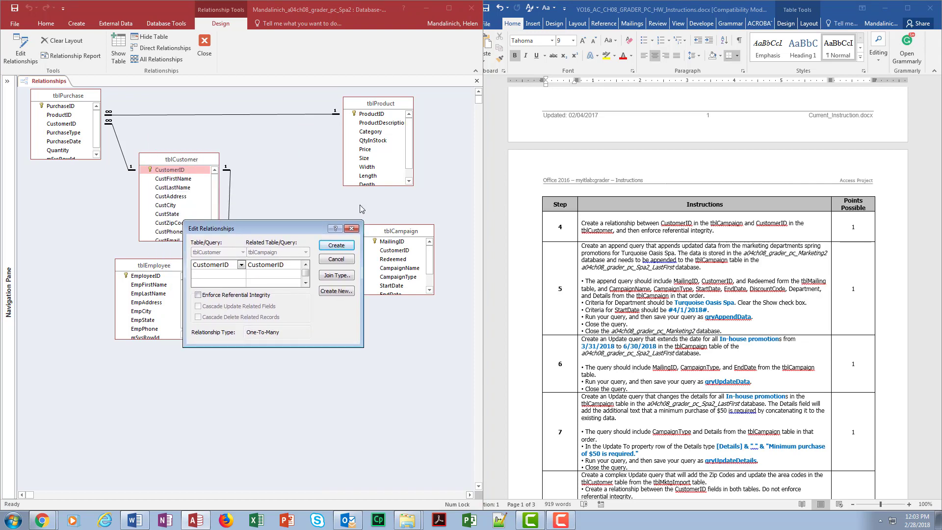
click(199, 296)
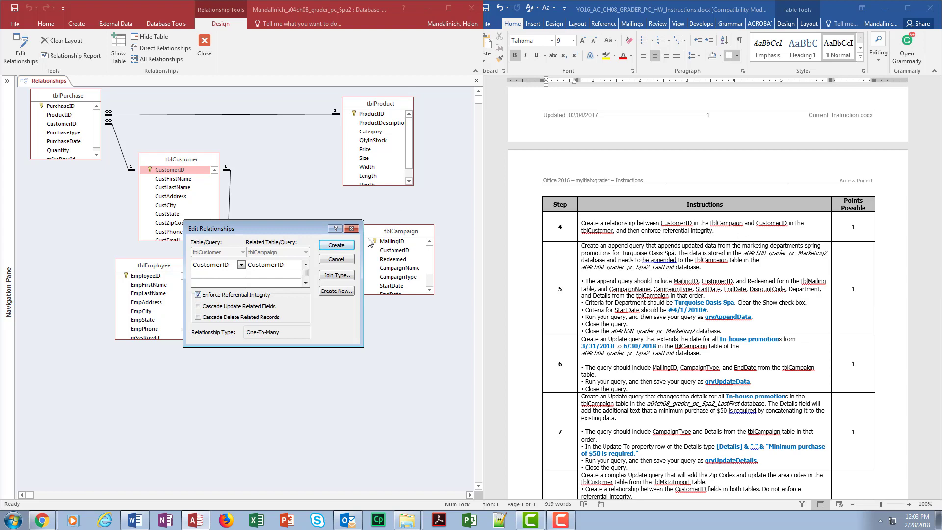
click(349, 246)
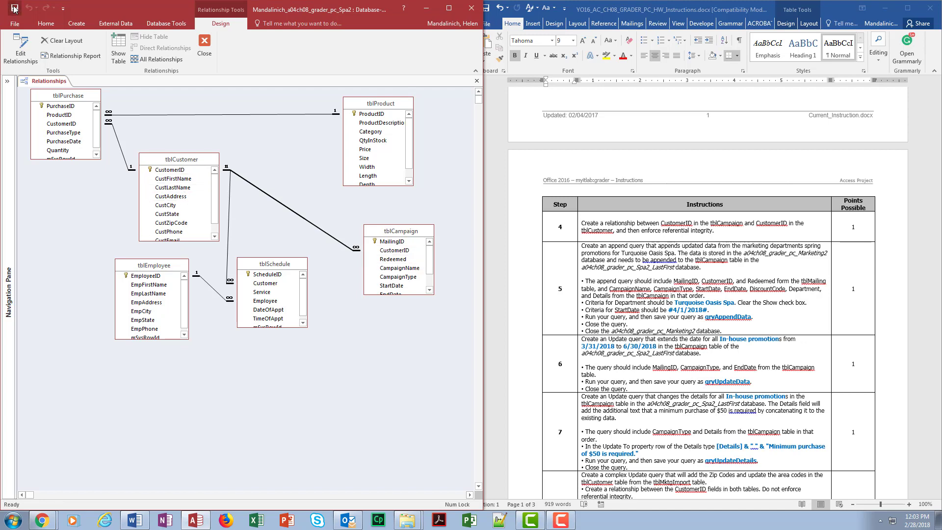
click(204, 47)
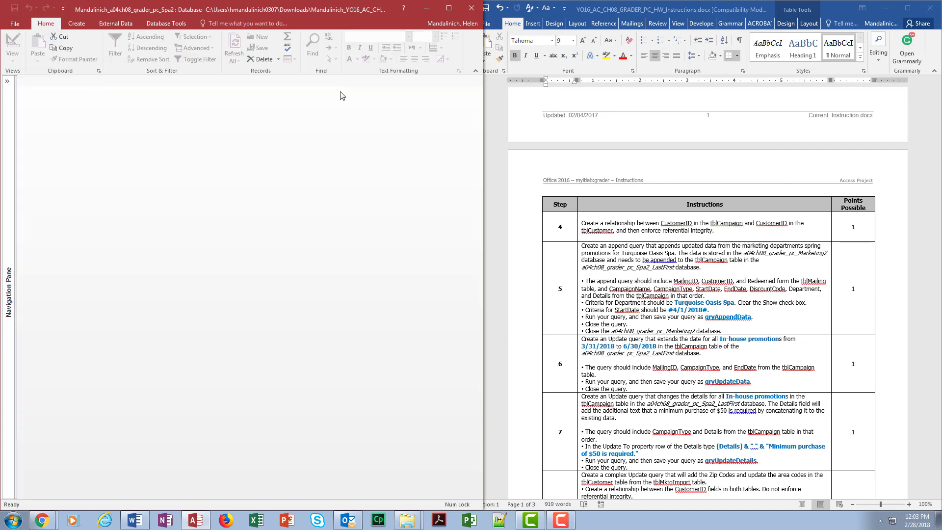
Switch to the Word instructions and highlight step number 4 in yellow
click(559, 225)
double_click(558, 225)
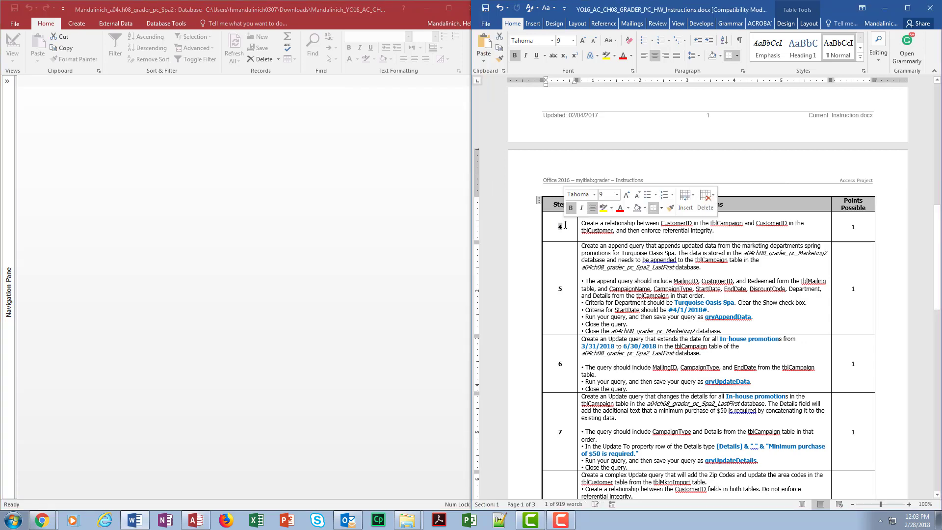
click(606, 57)
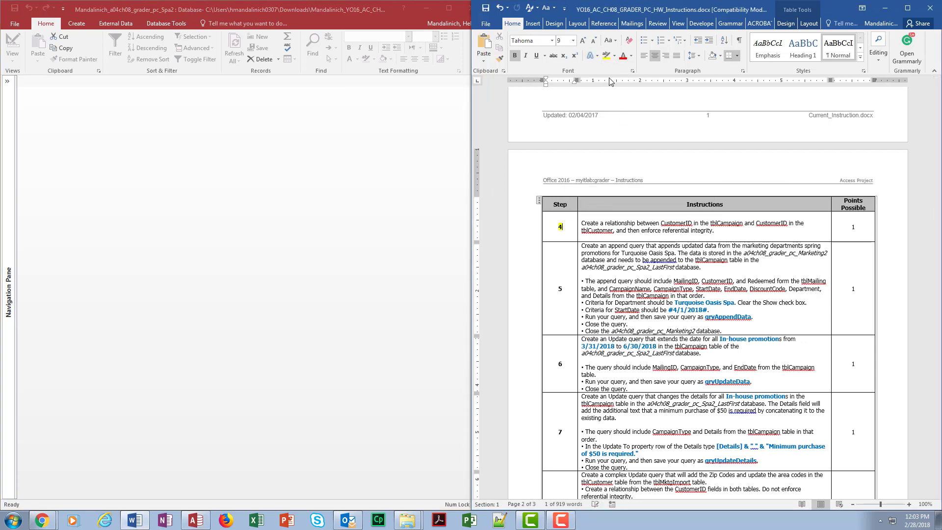
Open the a04ch08_grader_pc_Marketing2 database from the project folder and enable its content
click(643, 284)
scroll(589, 200, down, 3)
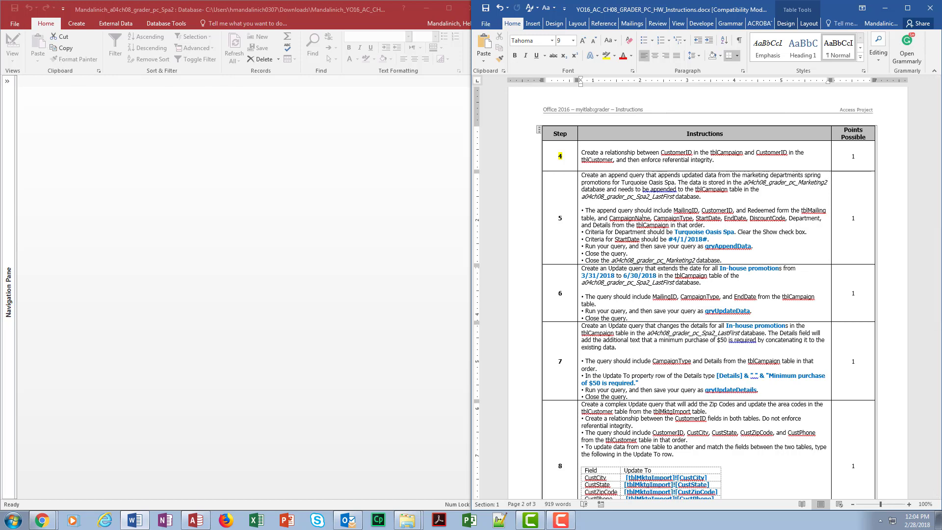
mouse_move(407, 520)
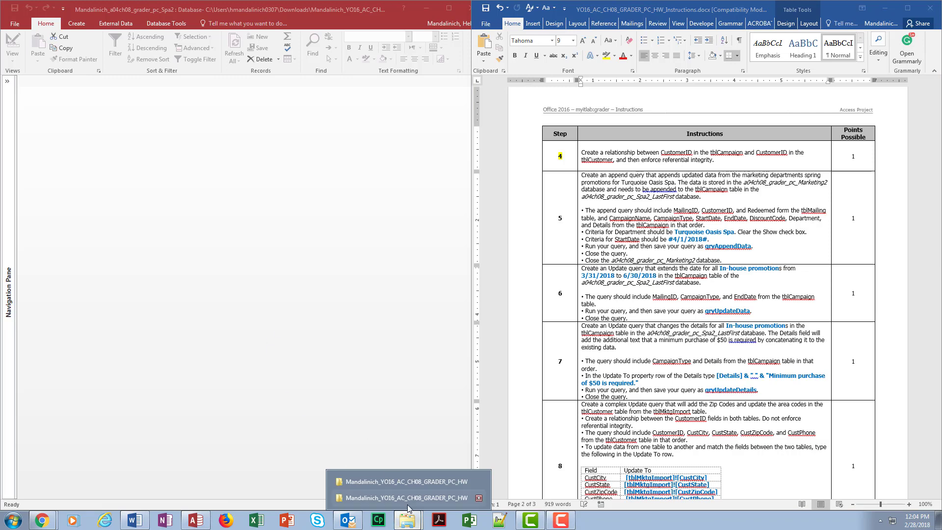
click(381, 481)
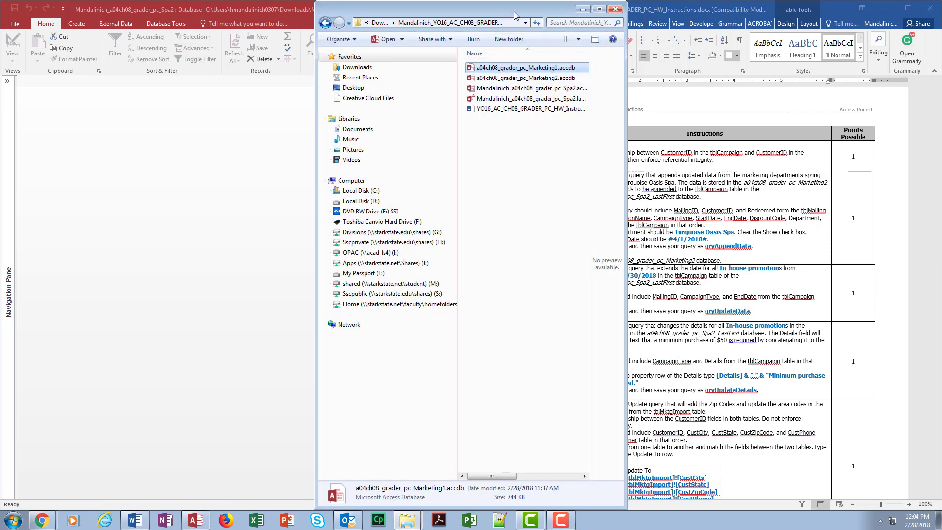
drag(515, 15, 290, 24)
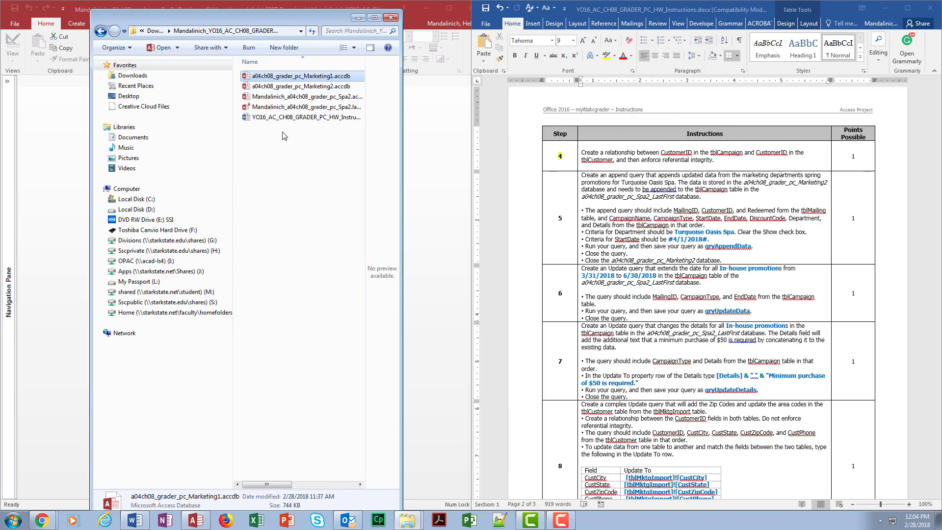
double_click(301, 86)
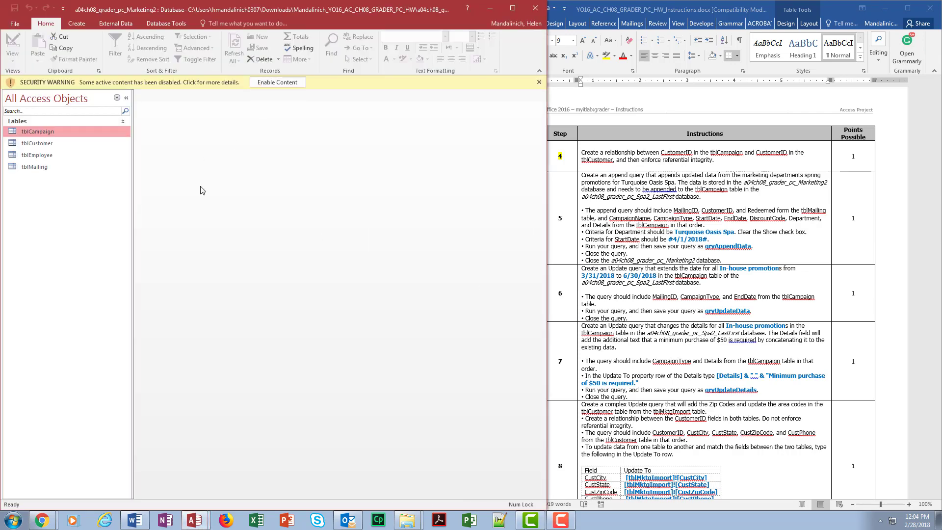
click(290, 82)
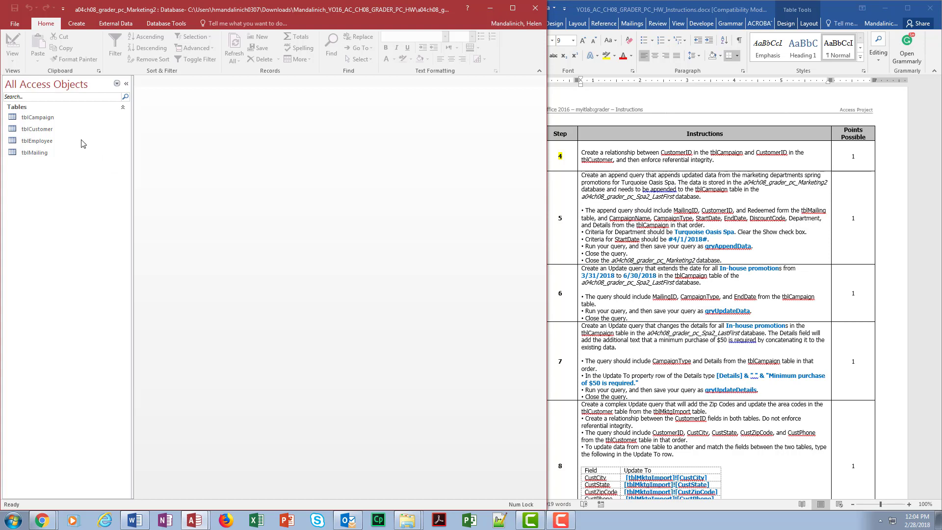
Create a new query in Design view based on the tblMailing and tblCampaign tables
click(77, 24)
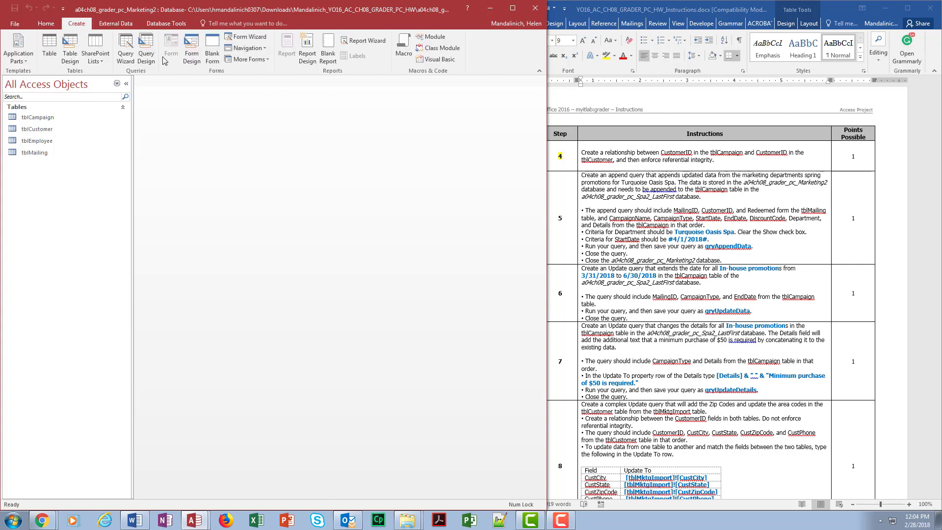
click(147, 54)
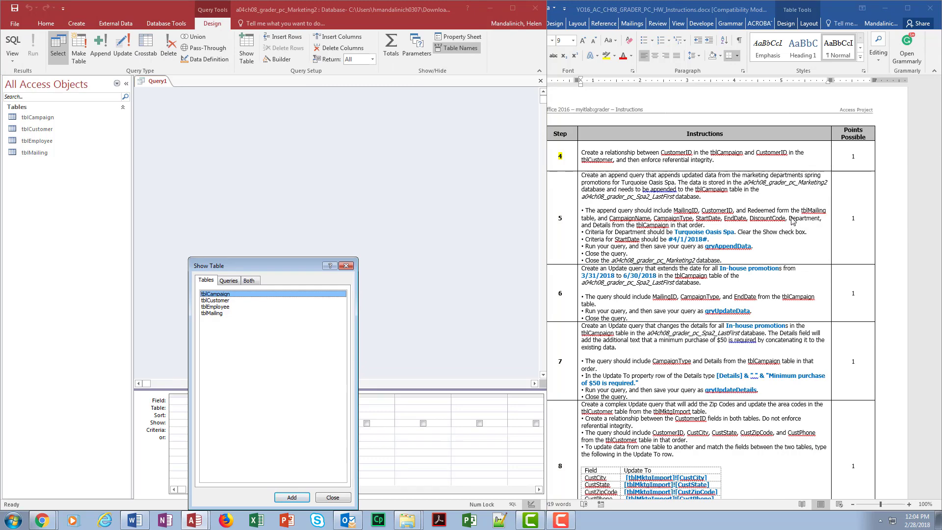
click(236, 314)
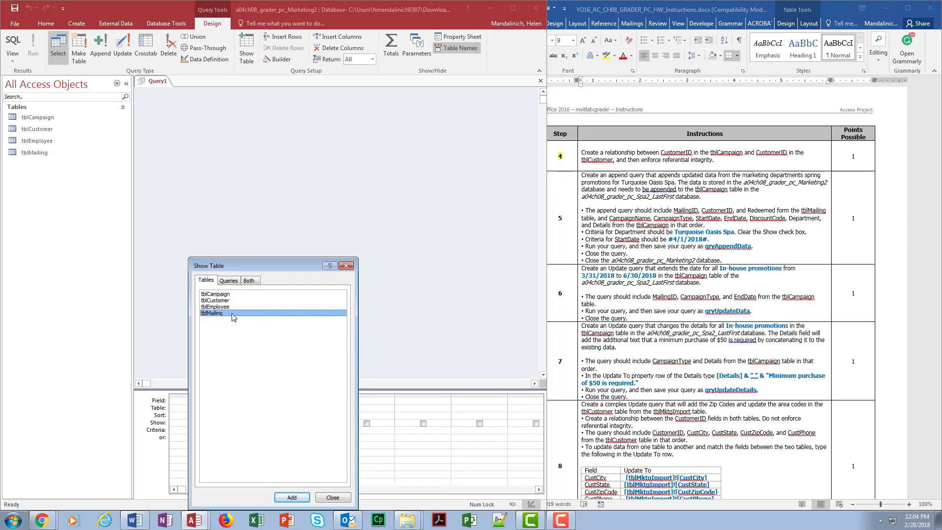
click(291, 497)
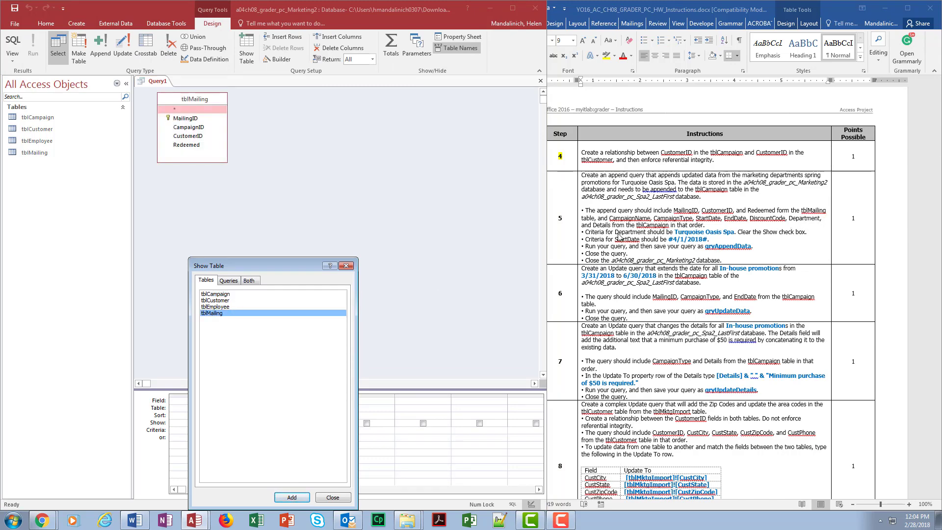
click(270, 294)
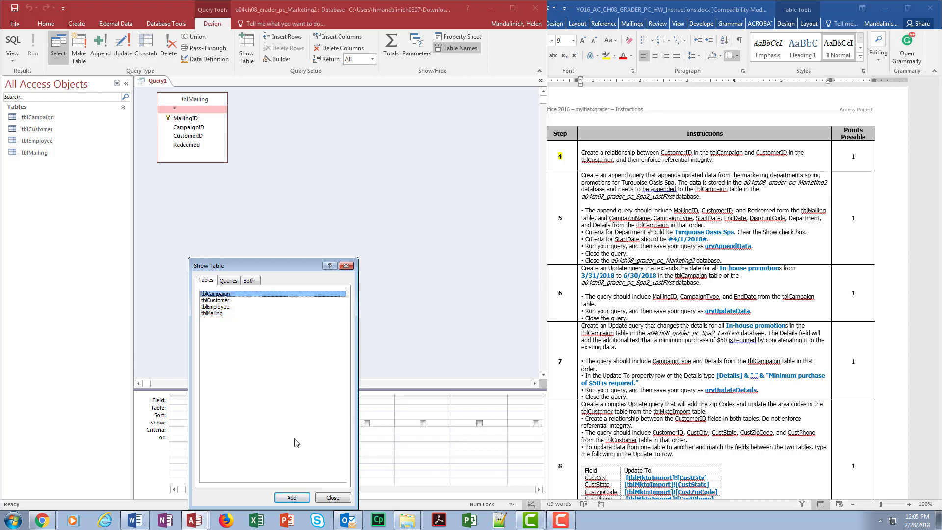
click(295, 497)
click(332, 498)
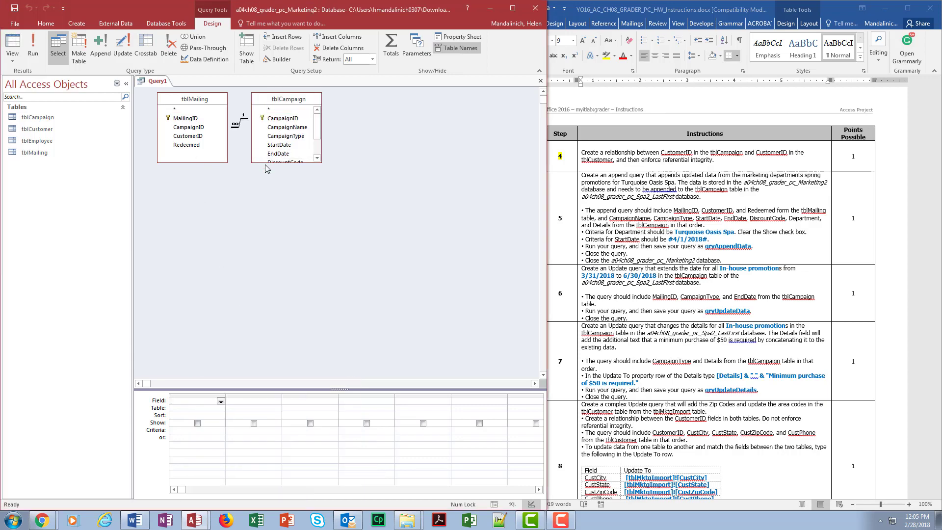
Enlarge the tblCampaign field list to show all its fields, and make room by raising the design grid and collapsing the Navigation Pane
drag(264, 163, 265, 232)
drag(229, 390, 229, 258)
click(126, 84)
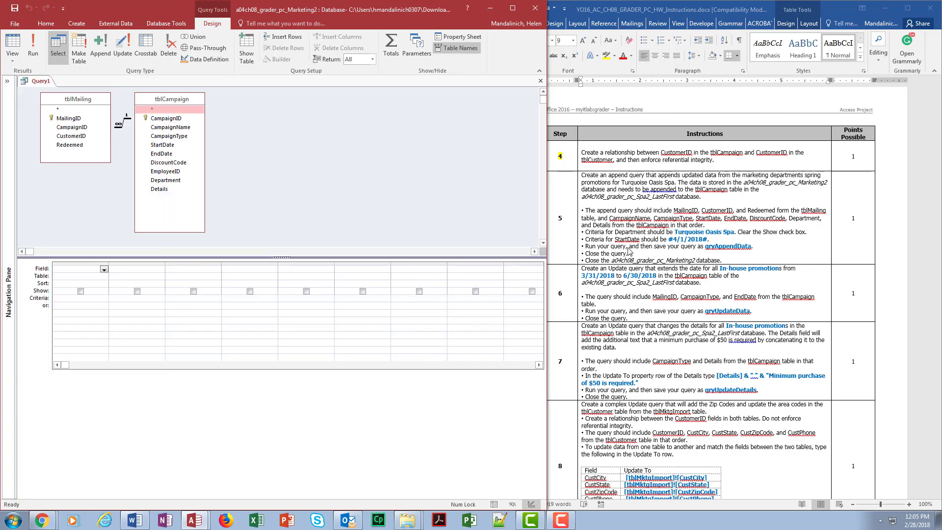
Add MailingID, CustomerID and Redeemed from tblMailing to the query grid
double_click(60, 119)
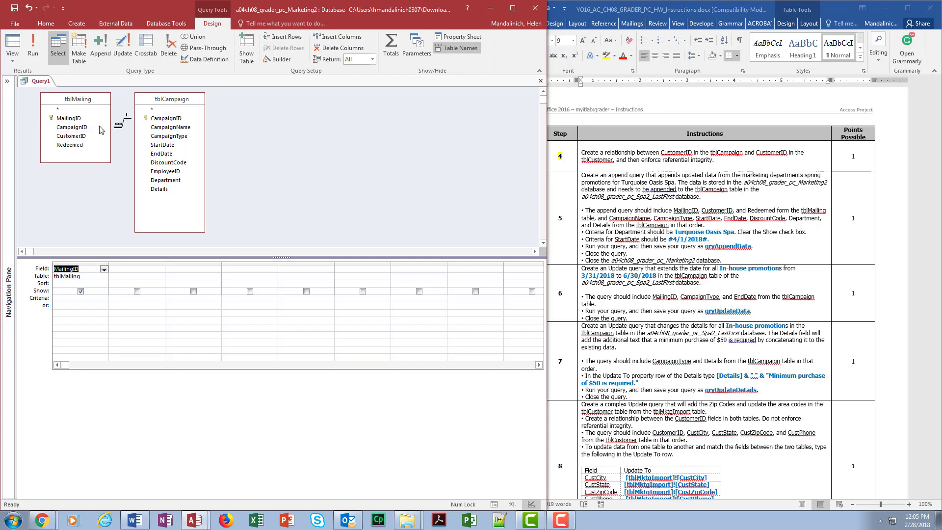
double_click(73, 136)
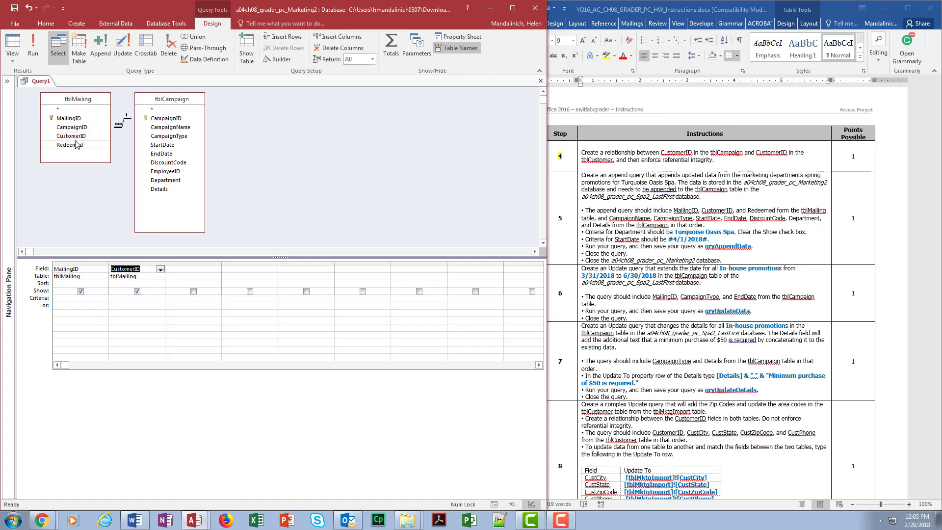
double_click(76, 145)
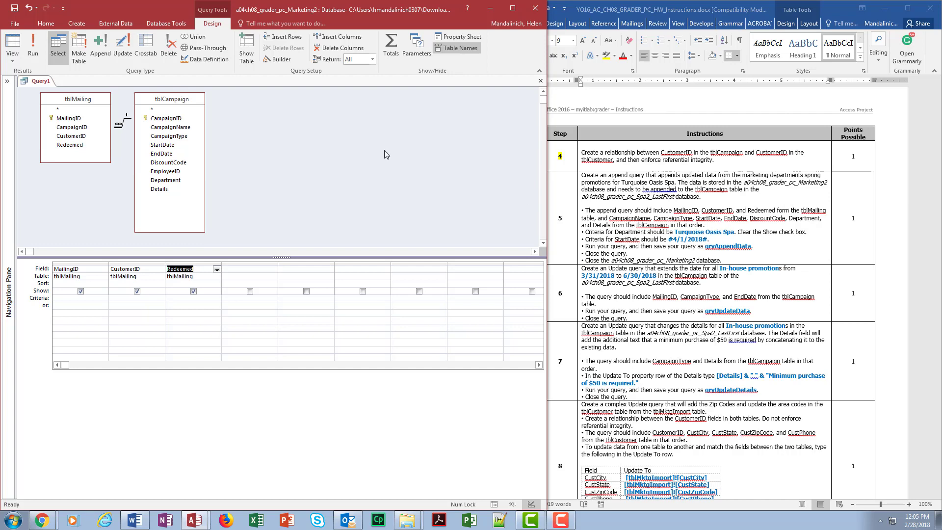
Add CampaignName, CampaignType, StartDate, EndDate, DiscountCode, Department and Details from tblCampaign to the query grid, in that order
double_click(182, 127)
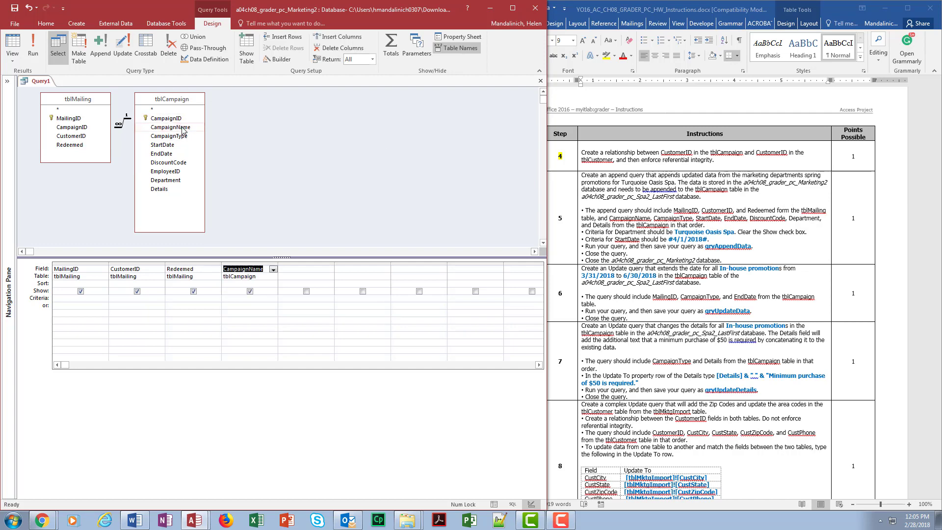
double_click(182, 136)
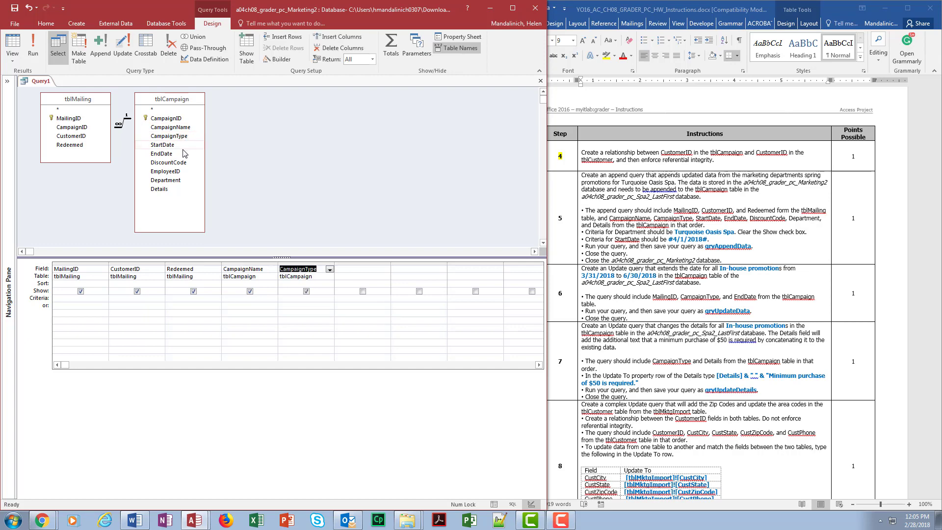
double_click(167, 145)
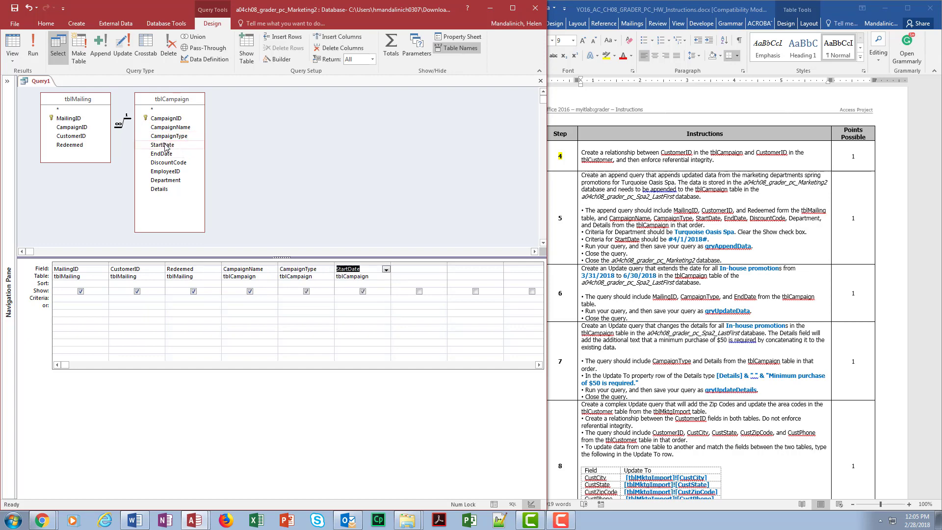
double_click(166, 154)
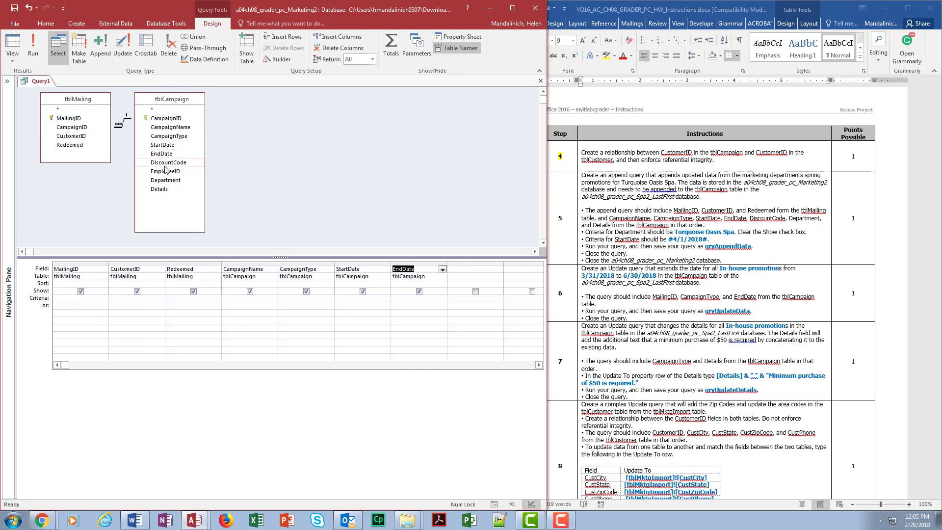
double_click(165, 164)
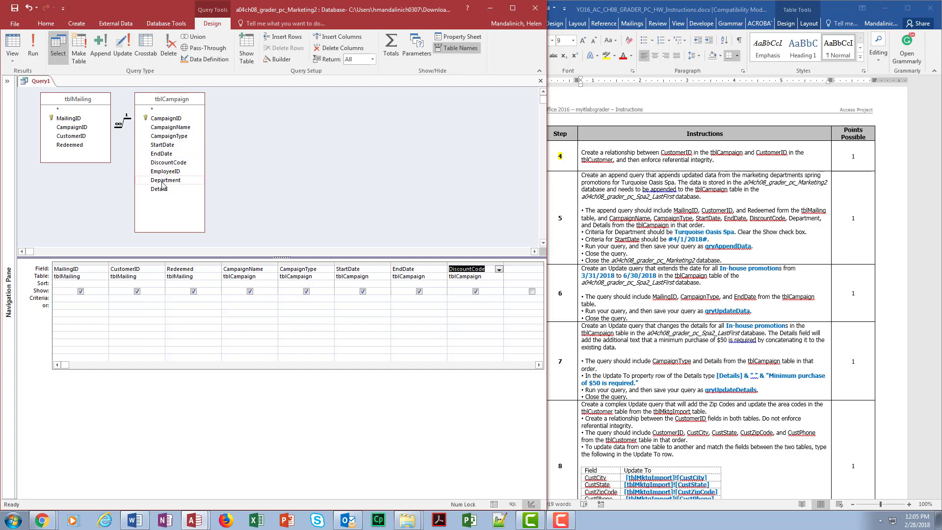
double_click(162, 181)
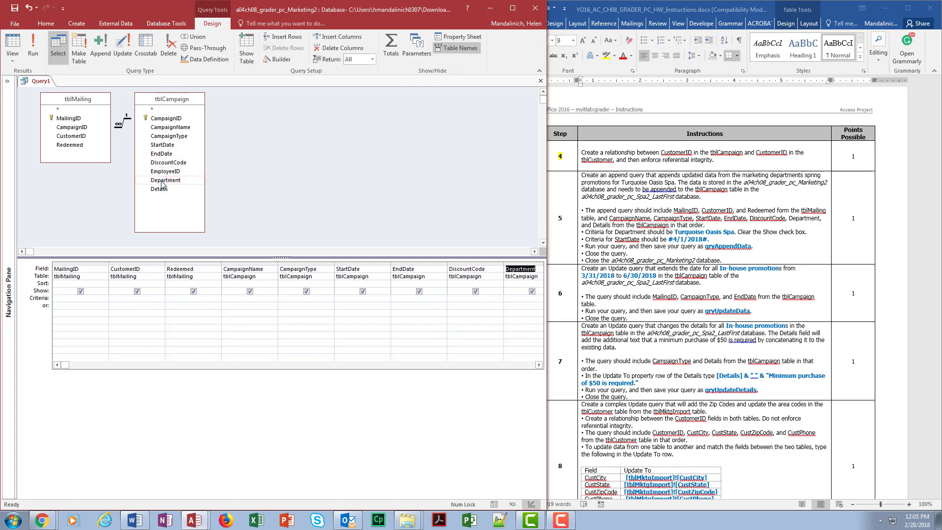
double_click(162, 189)
Set the Department criteria to Turquoise Oasis Spa, run the query to check it, and return to Design view
click(522, 297)
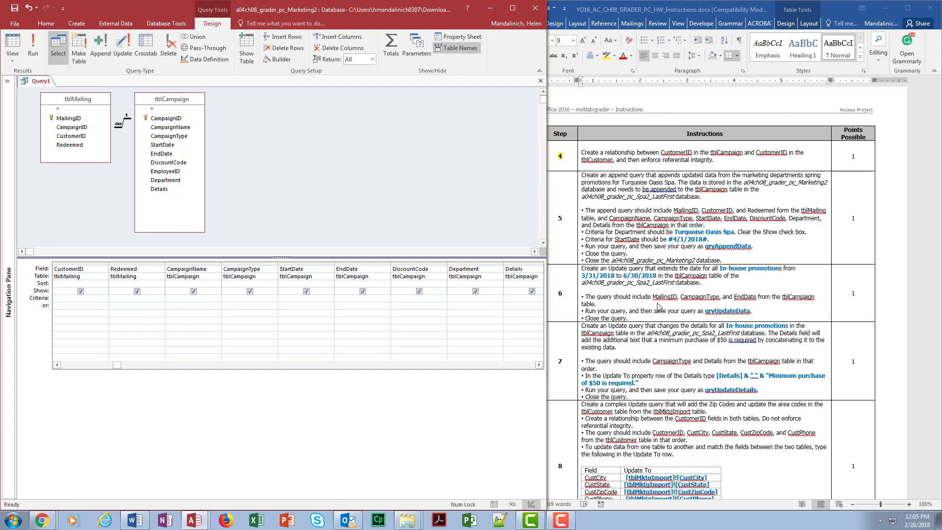
text(T)
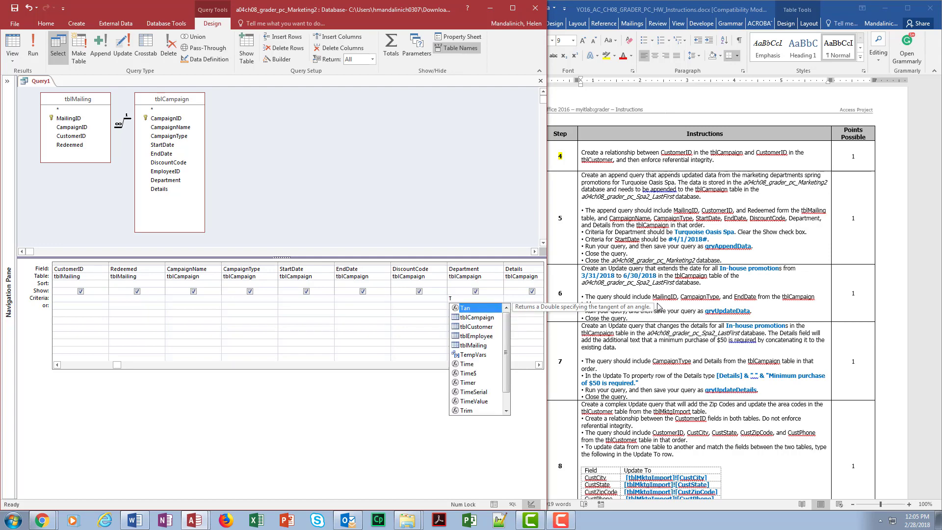
text(ur)
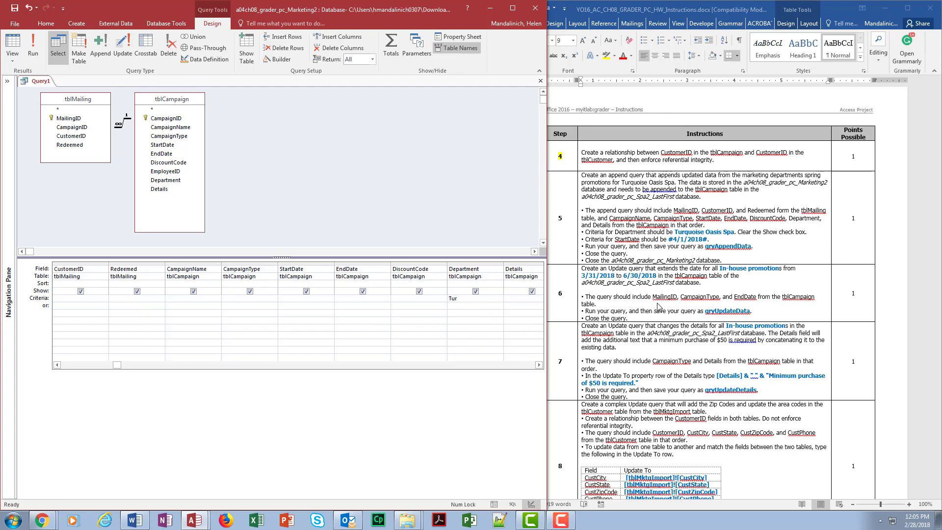
text(quoise Oa)
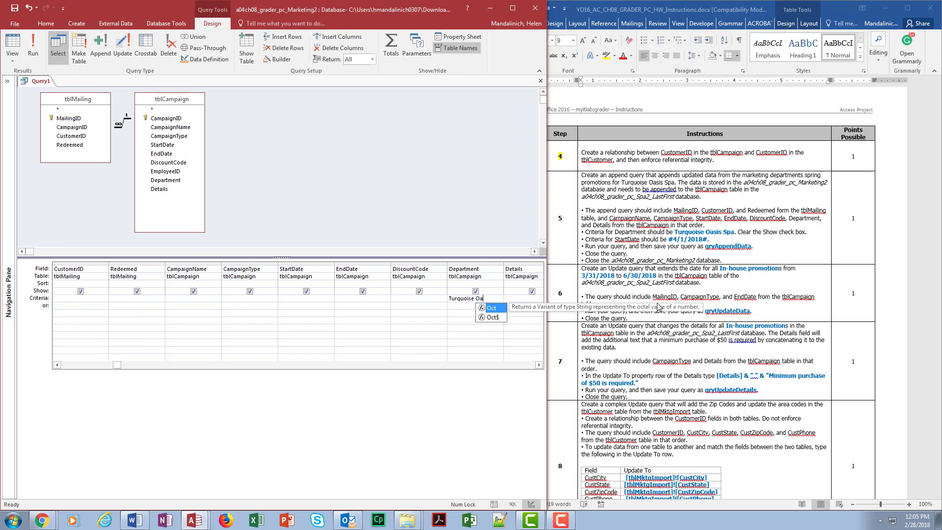
text(sis Spa)
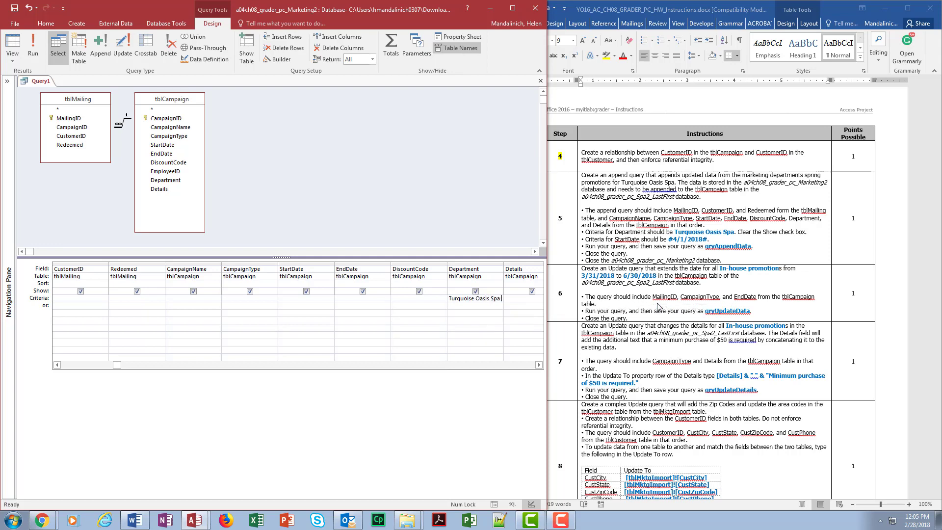
click(33, 49)
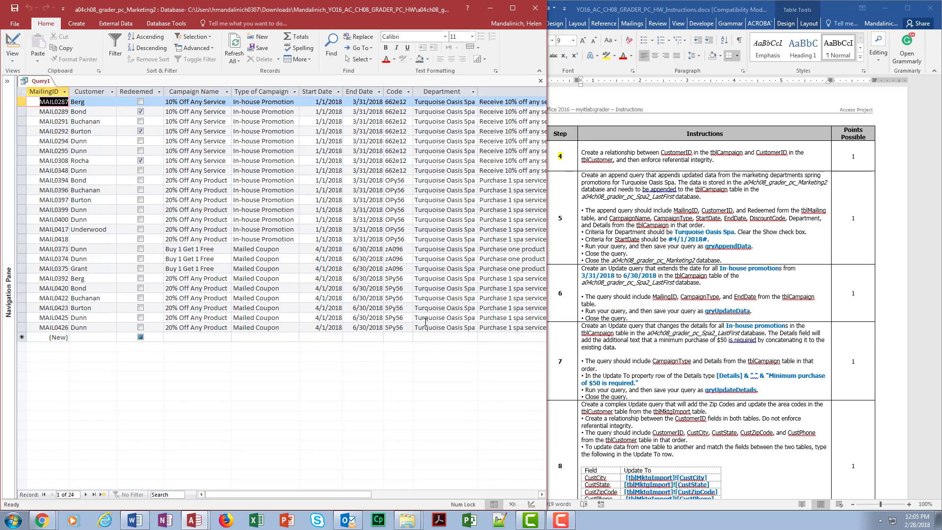
click(13, 49)
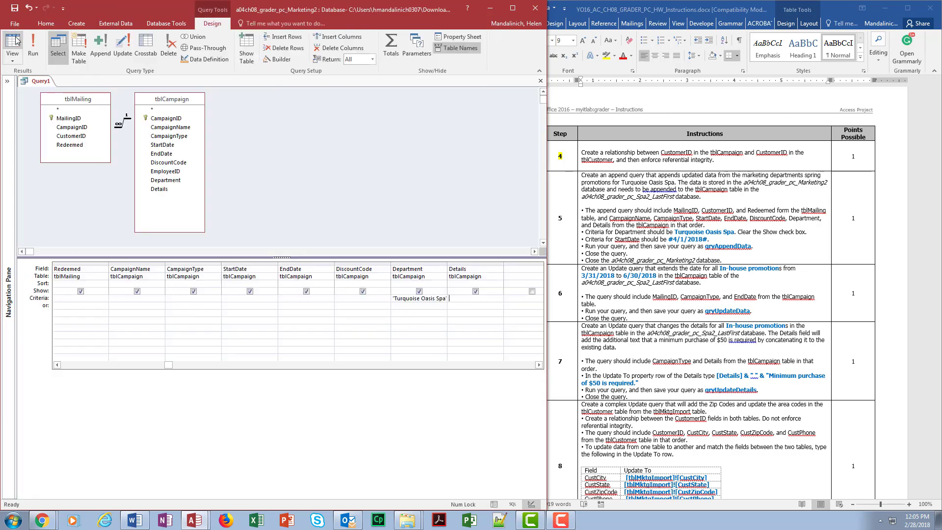
Exclude Department from the displayed fields, run the query to check it, and return to Design view
click(419, 291)
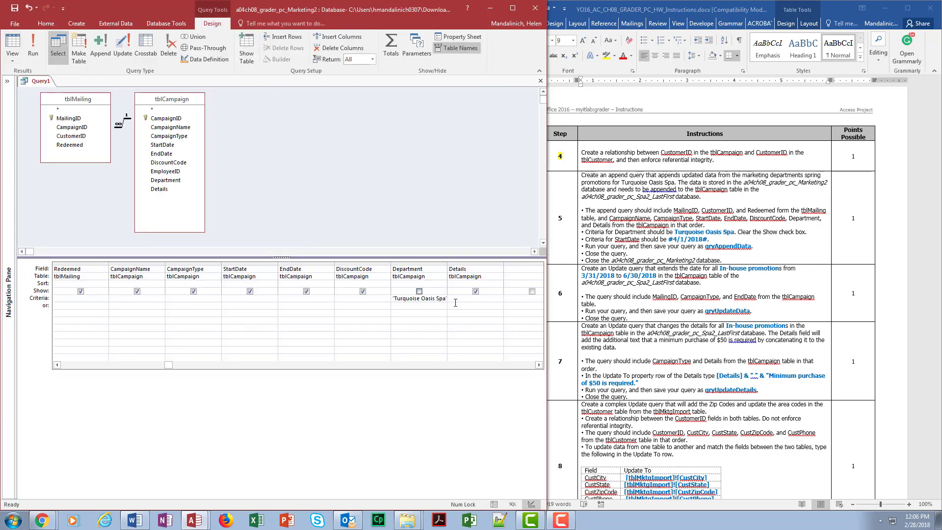
click(32, 47)
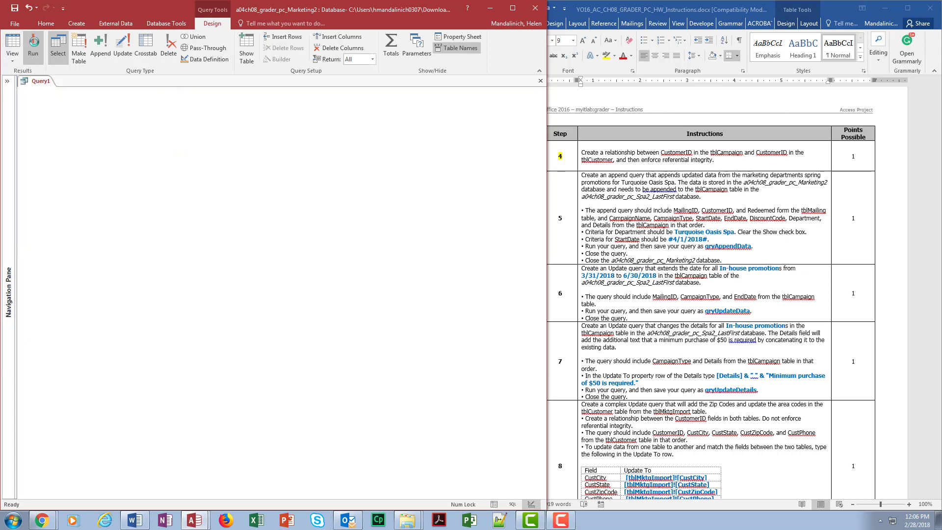
click(13, 44)
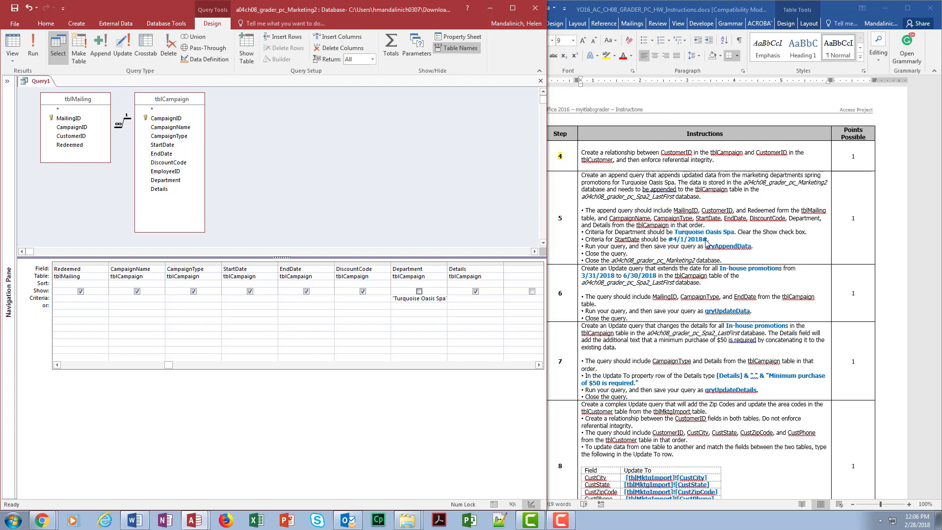
Set the StartDate criteria to #4/1/2018#, run the query to check it, and return to Design view
click(259, 299)
click(33, 48)
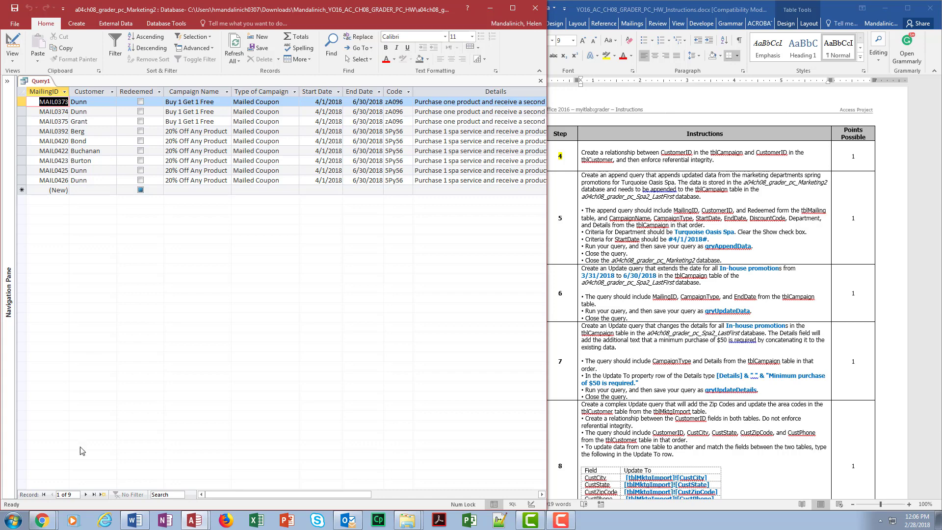
click(12, 44)
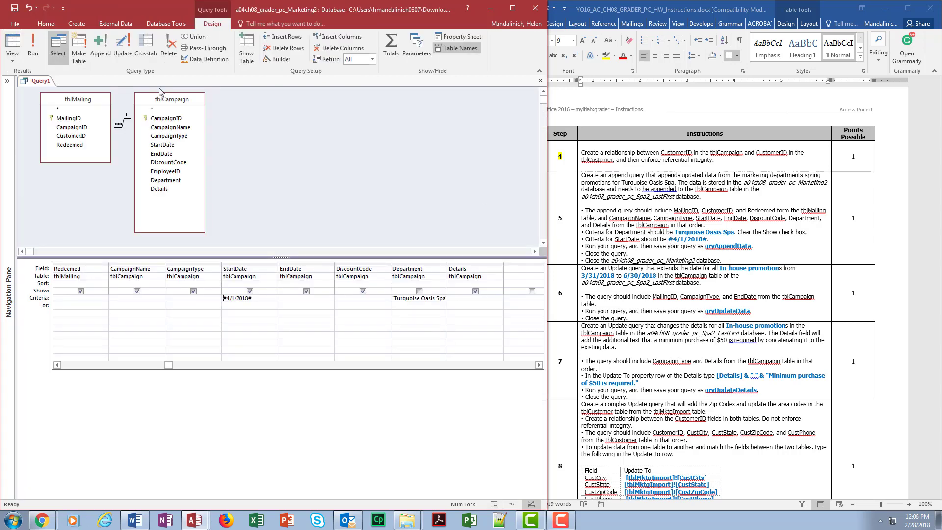
Save the query as qryAppendData
click(13, 9)
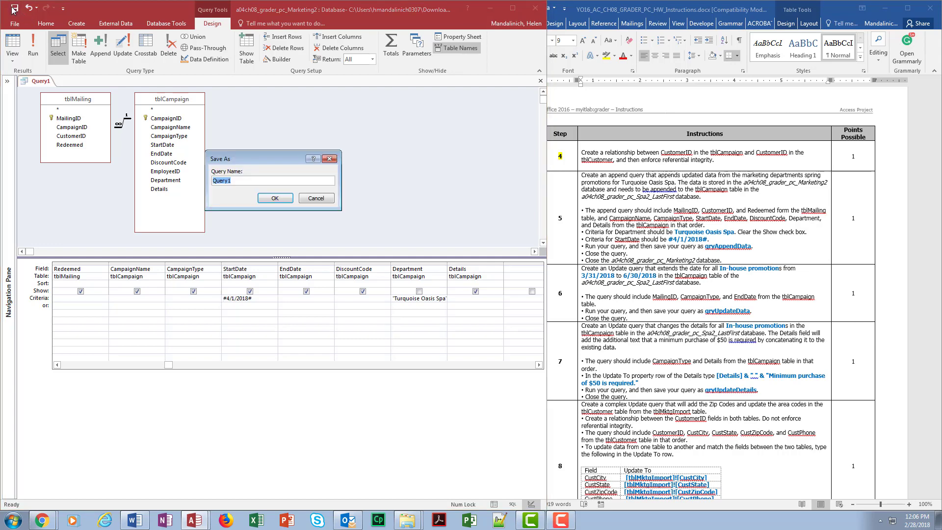
text(qryAppendData)
click(275, 197)
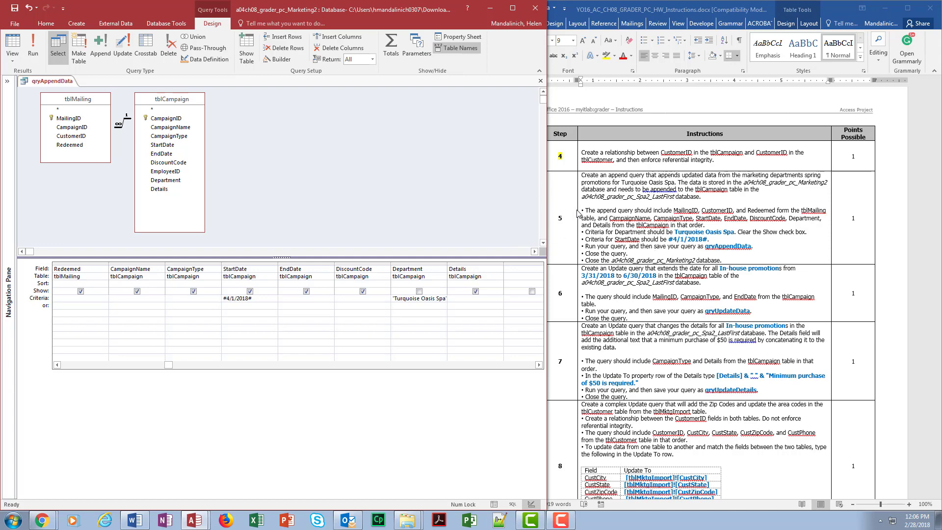
Turn the query into an append query targeting tblCampaign in another database, the a04ch08_grader_pc_Spa2 file in the YO16_AC_CH08_GRADER_PC_HW folder
click(107, 46)
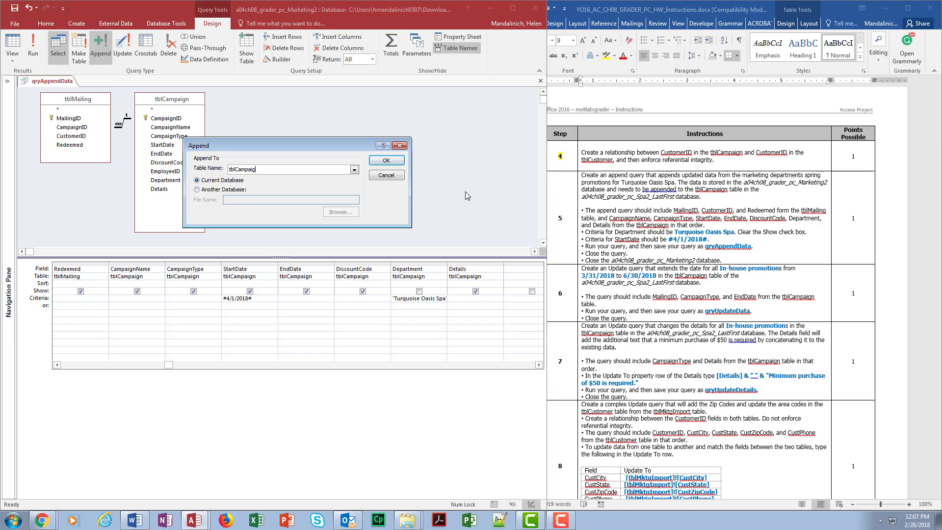
click(232, 190)
click(337, 212)
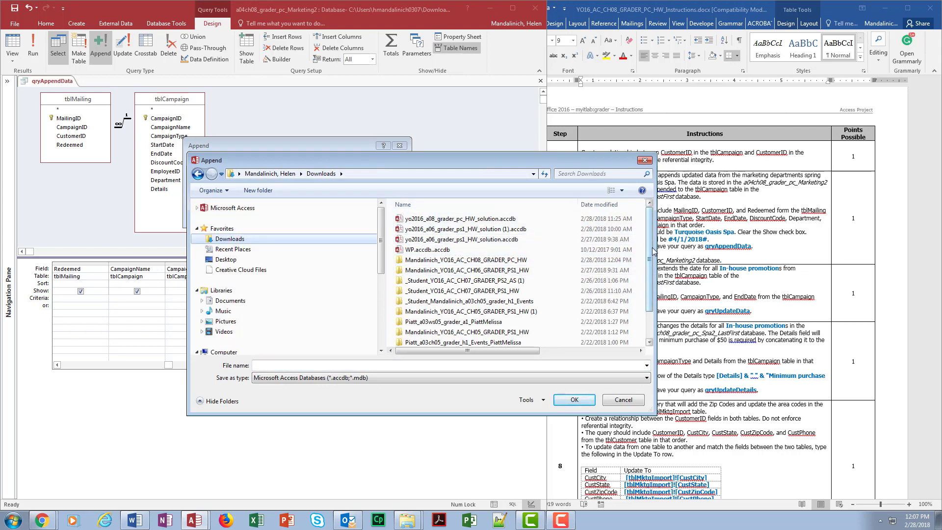
scroll(653, 330, down, 1)
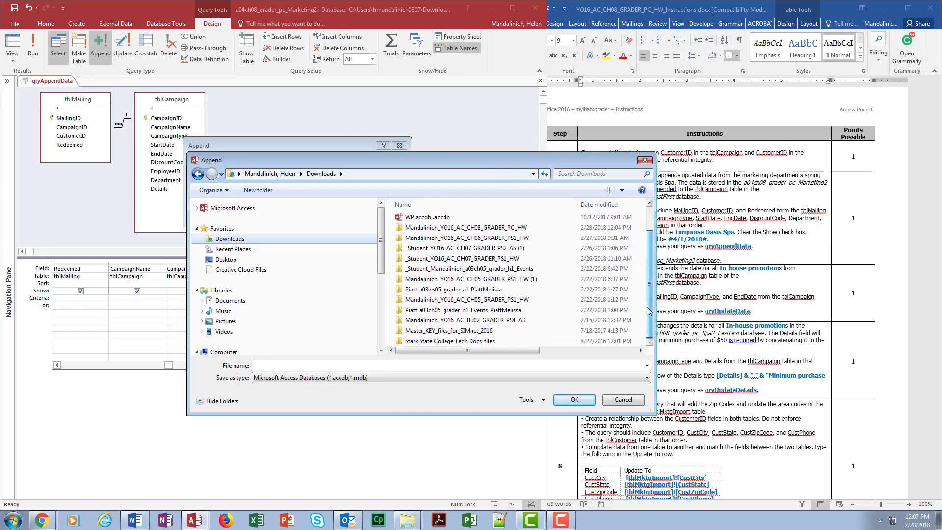
double_click(451, 227)
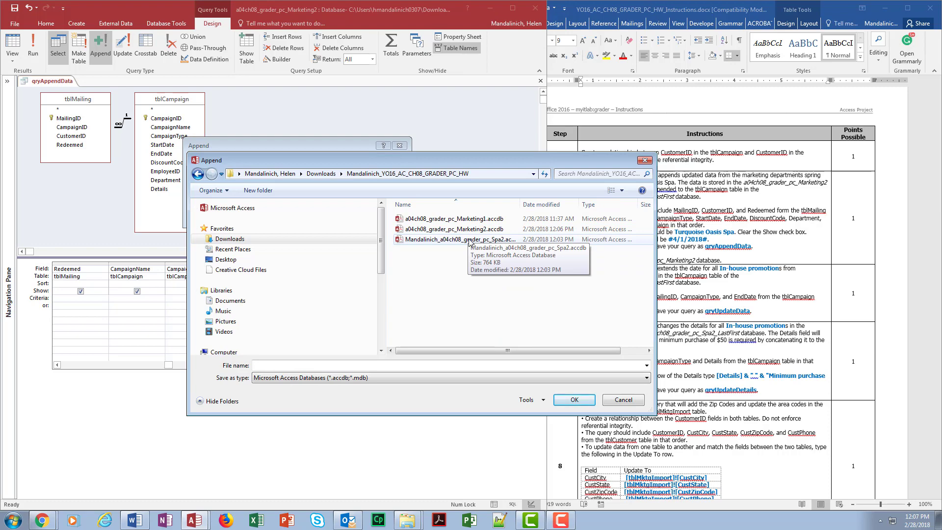
double_click(470, 240)
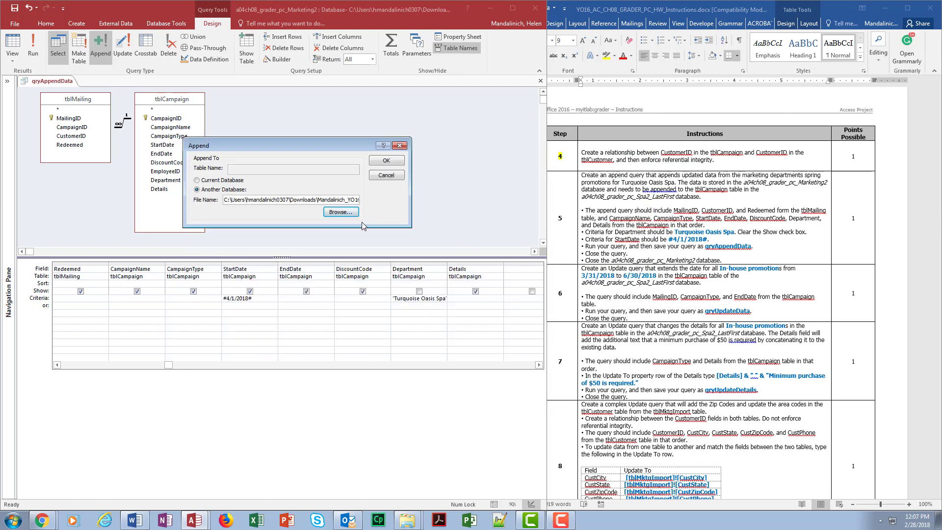
click(380, 163)
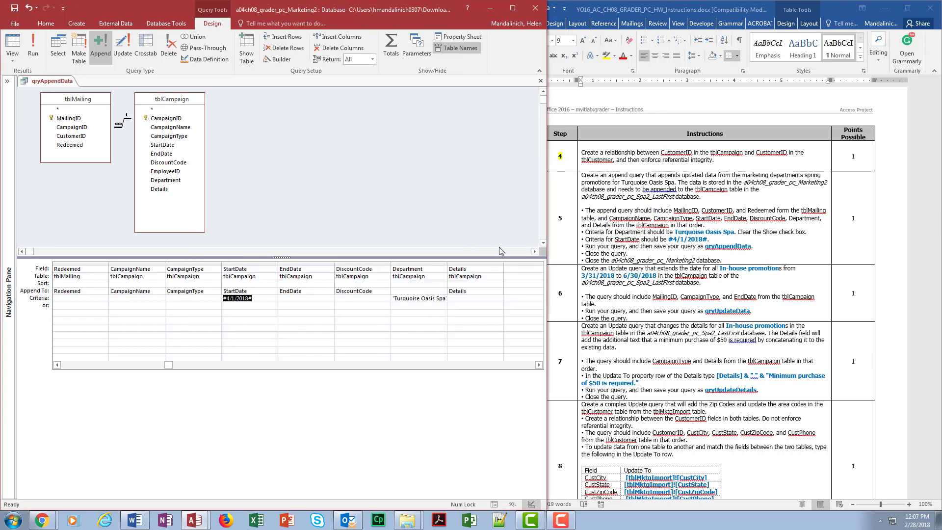
Run the append query, accept appending the rows, and close the a04ch08_grader_pc_Marketing2 database
click(33, 46)
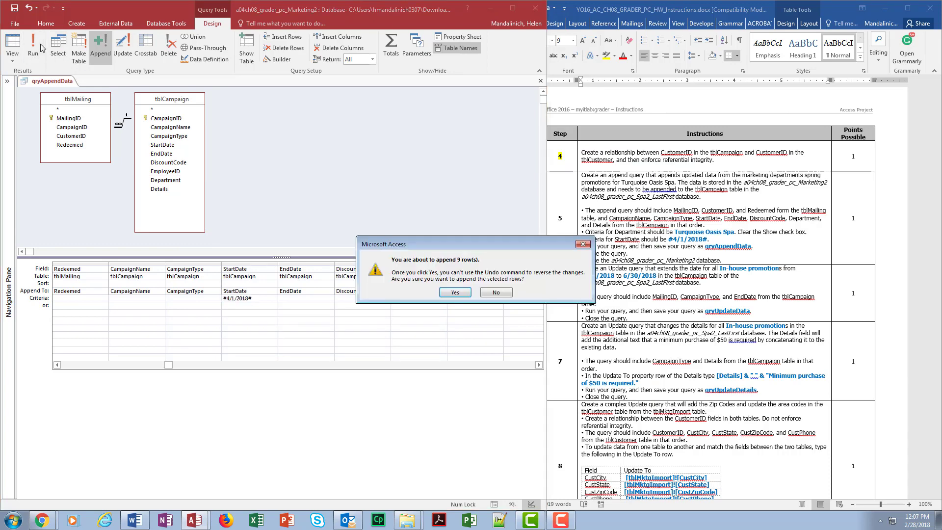
click(455, 293)
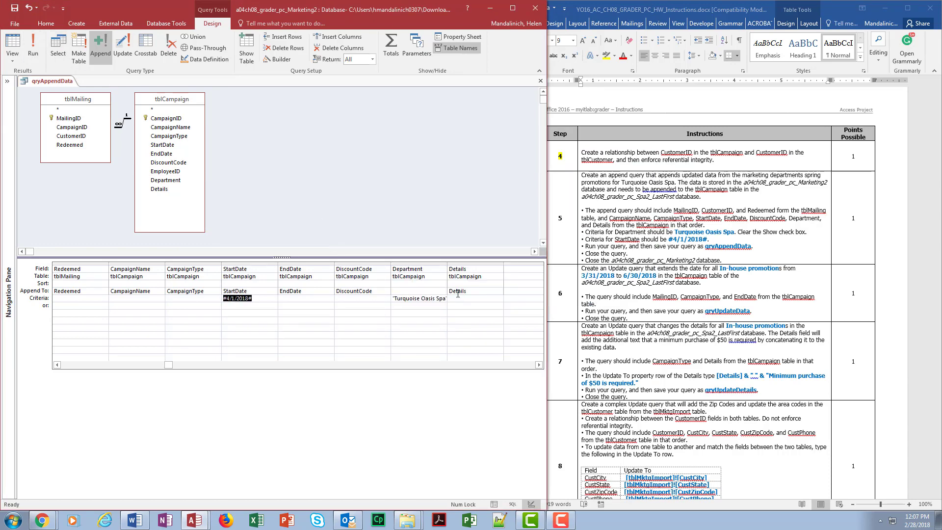
click(541, 11)
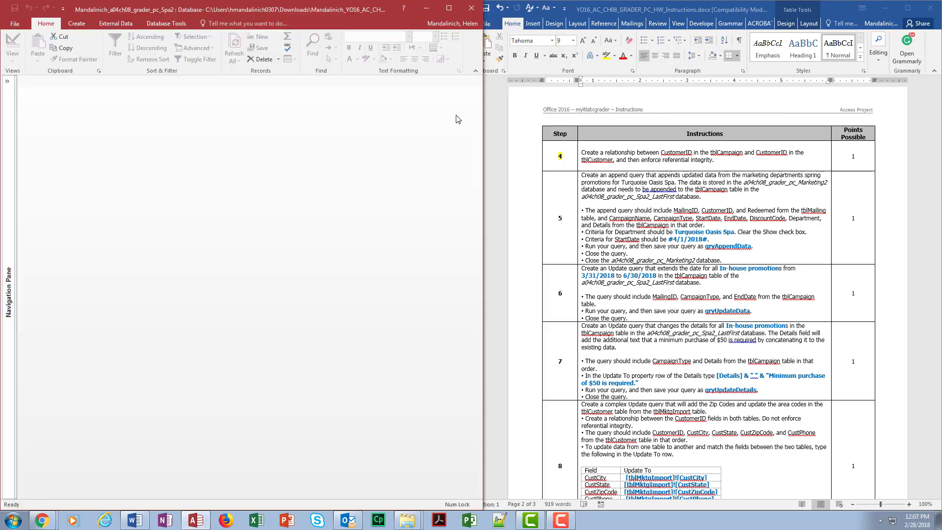
Close and reopen the a04ch08_grader_pc_Spa2 database, and examine the appended campaign records and their dates in tblCampaign
click(471, 8)
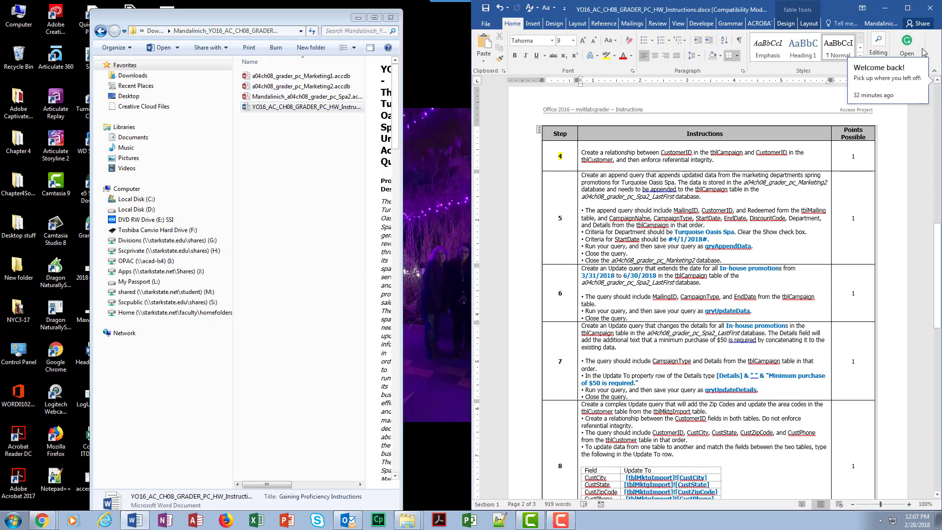
double_click(310, 88)
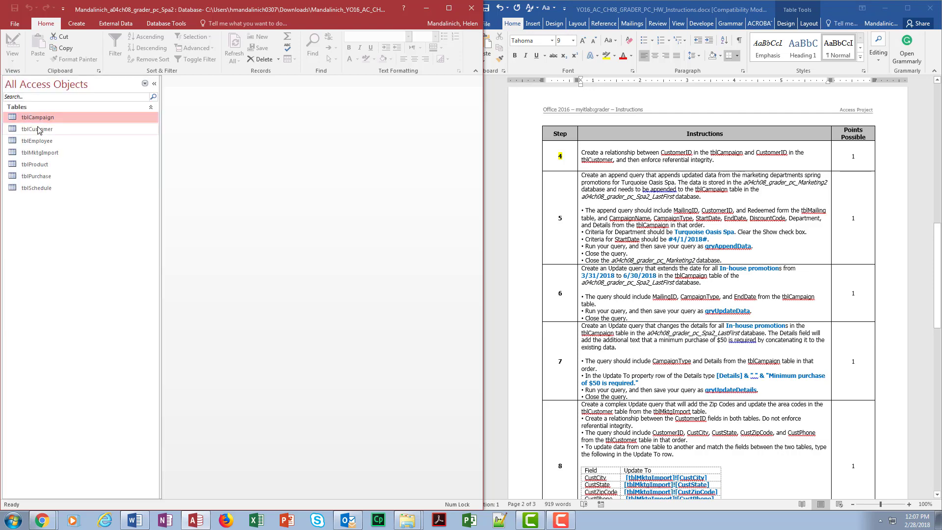
double_click(38, 117)
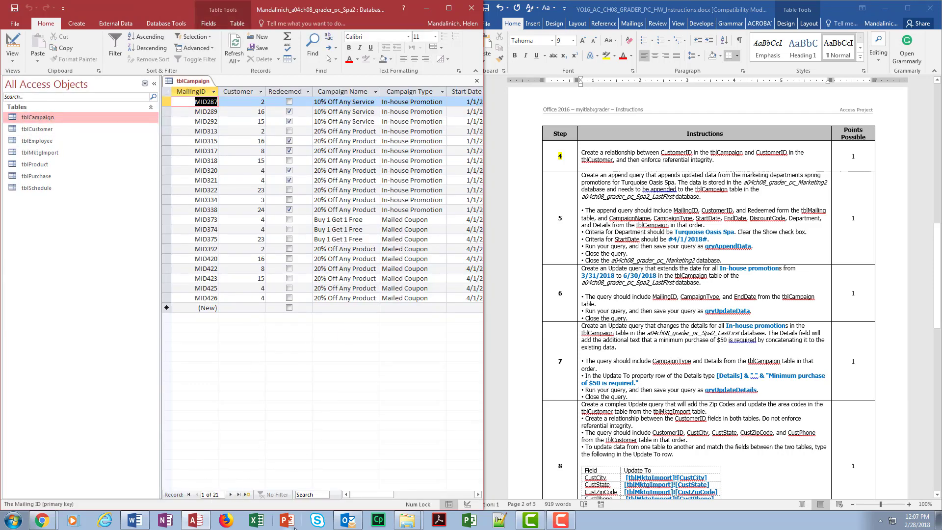
drag(360, 493, 387, 494)
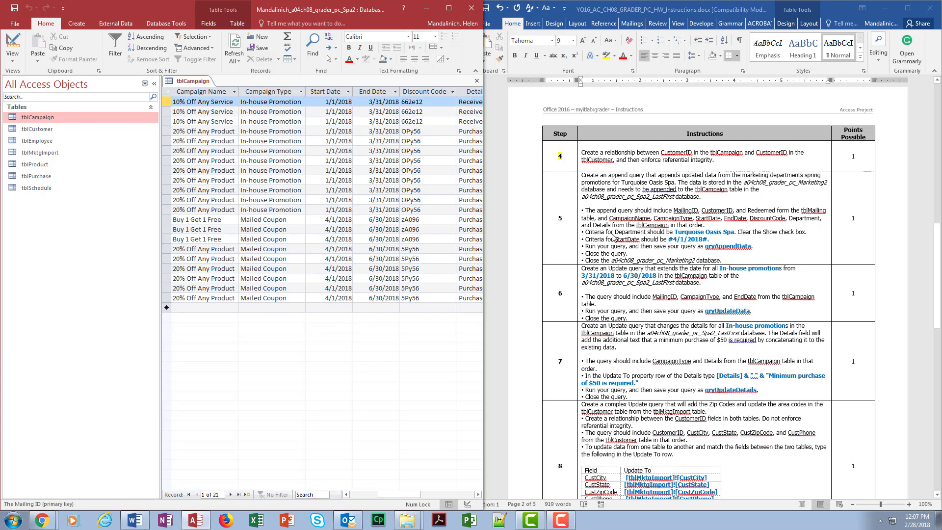
Switch to the Word instructions and highlight step number 5 in yellow
click(553, 222)
double_click(560, 217)
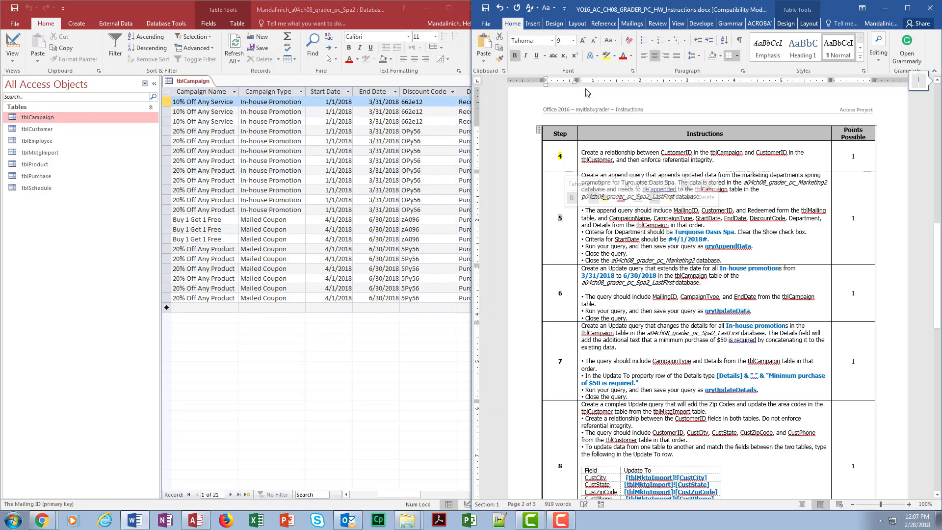
click(606, 55)
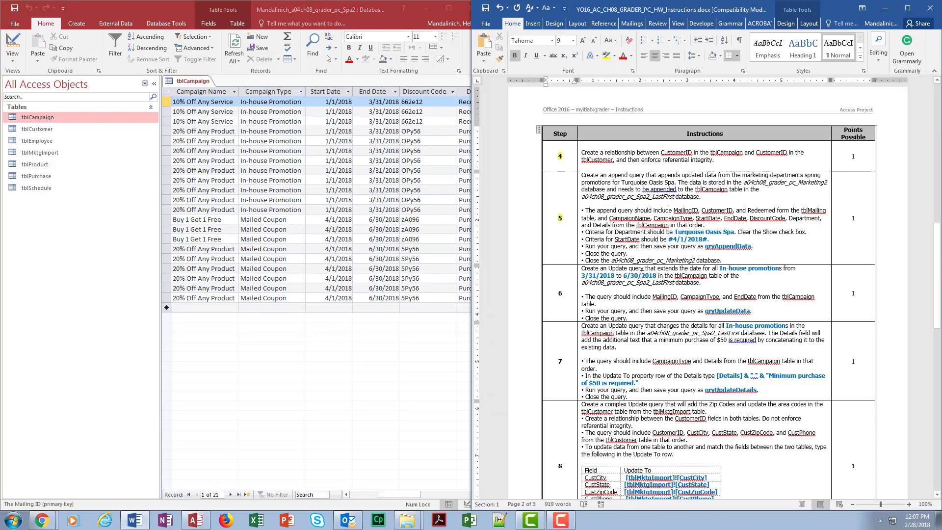